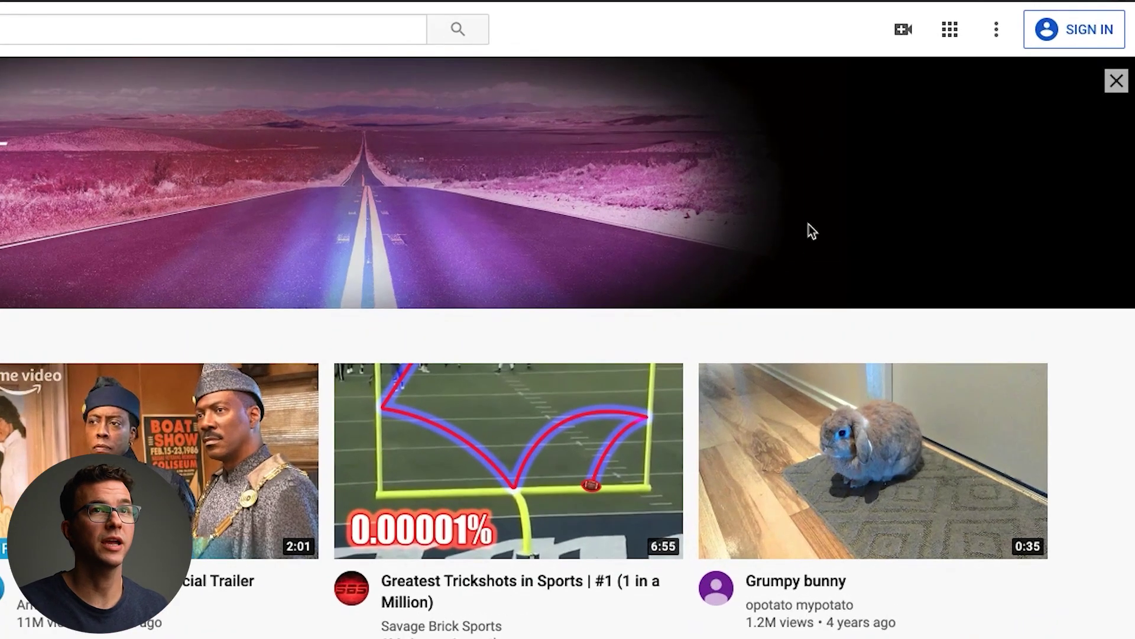
Sign in to YouTube through the Google sign-in page and open the account menu.
left_click(1050, 33)
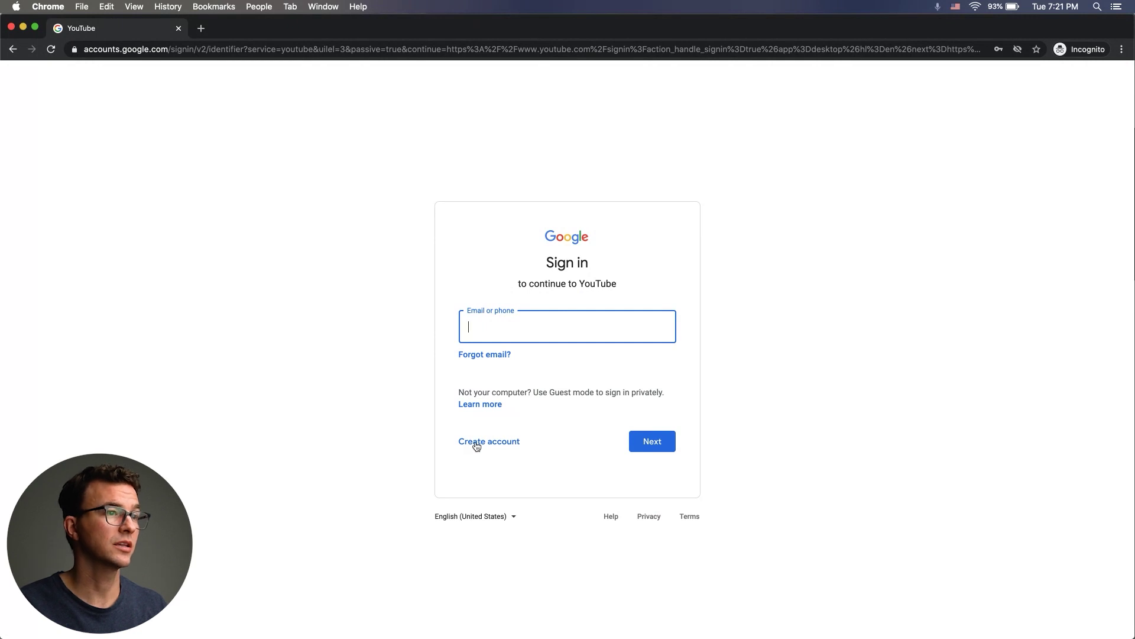
left_click(476, 445)
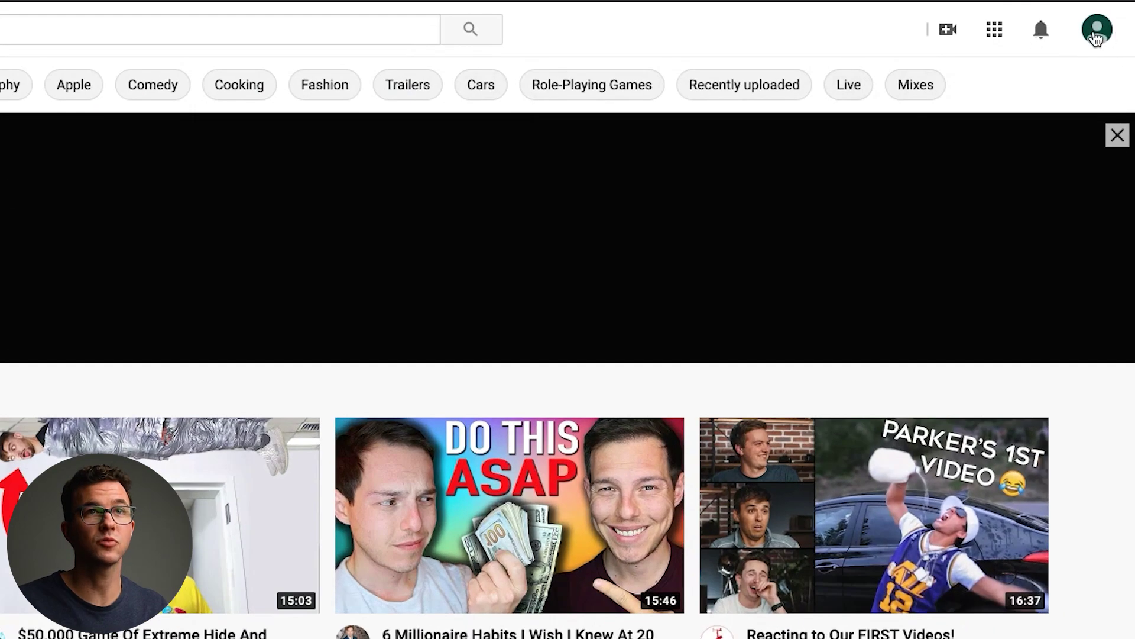
left_click(1096, 34)
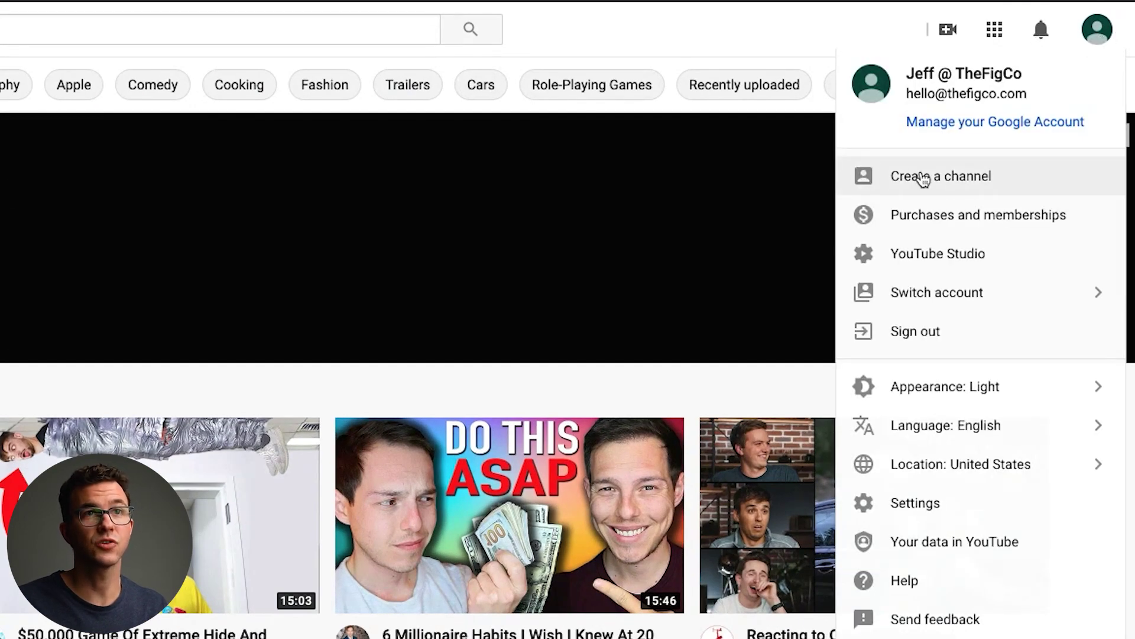
Choose Create a channel from the account menu and start the creator setup.
left_click(924, 180)
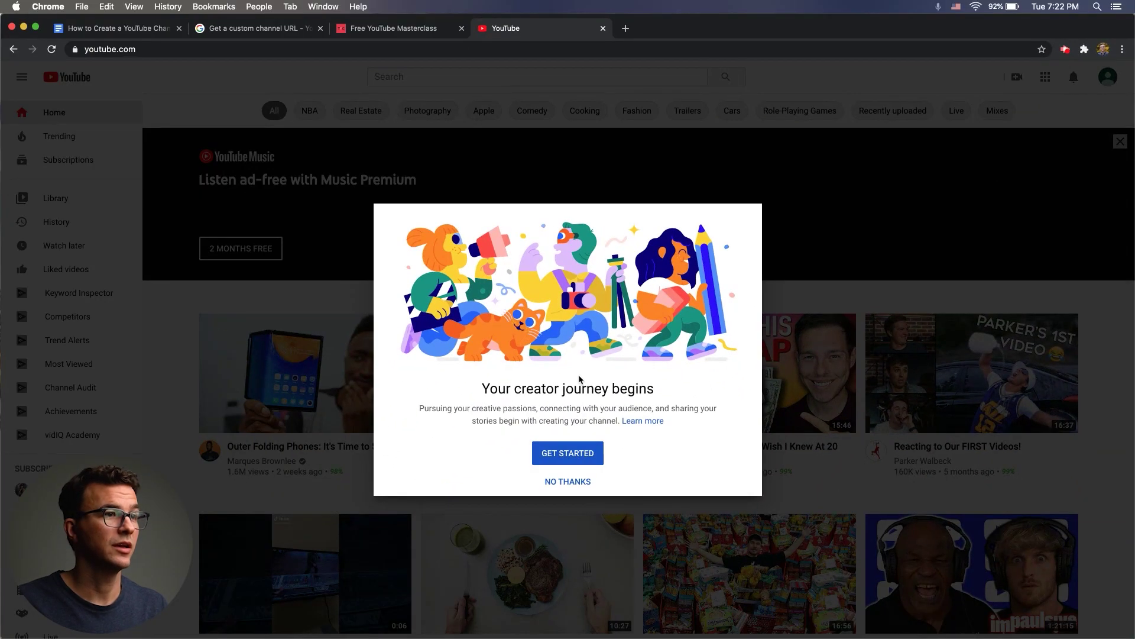
left_click(565, 455)
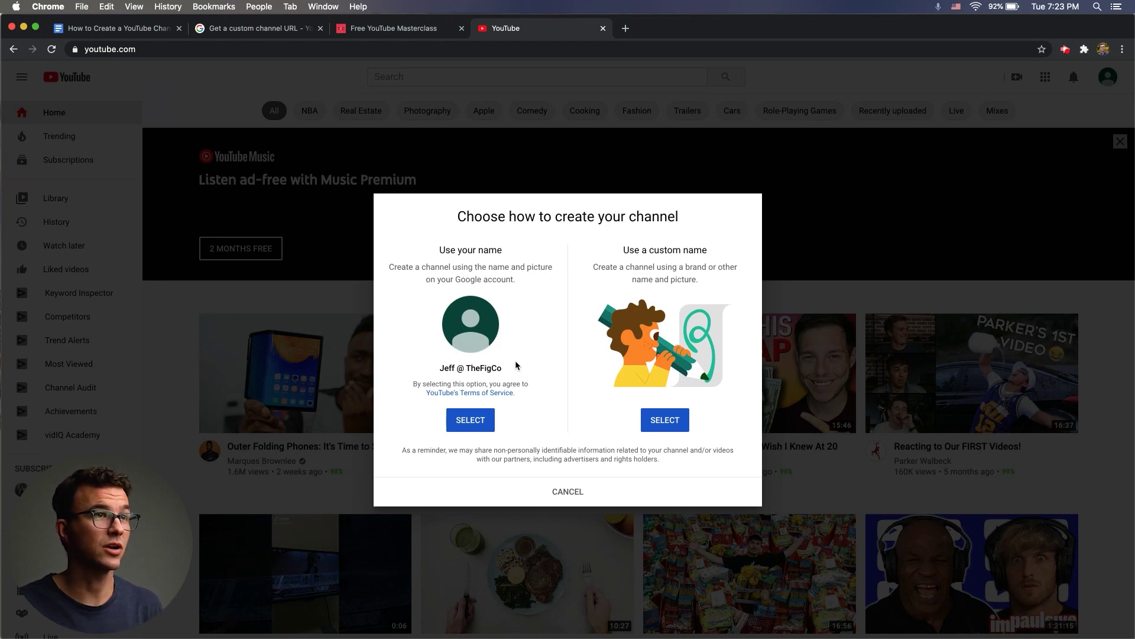
Create a custom-named channel 'Better Videos with Jeff', acknowledging the new Google Account.
left_click(655, 421)
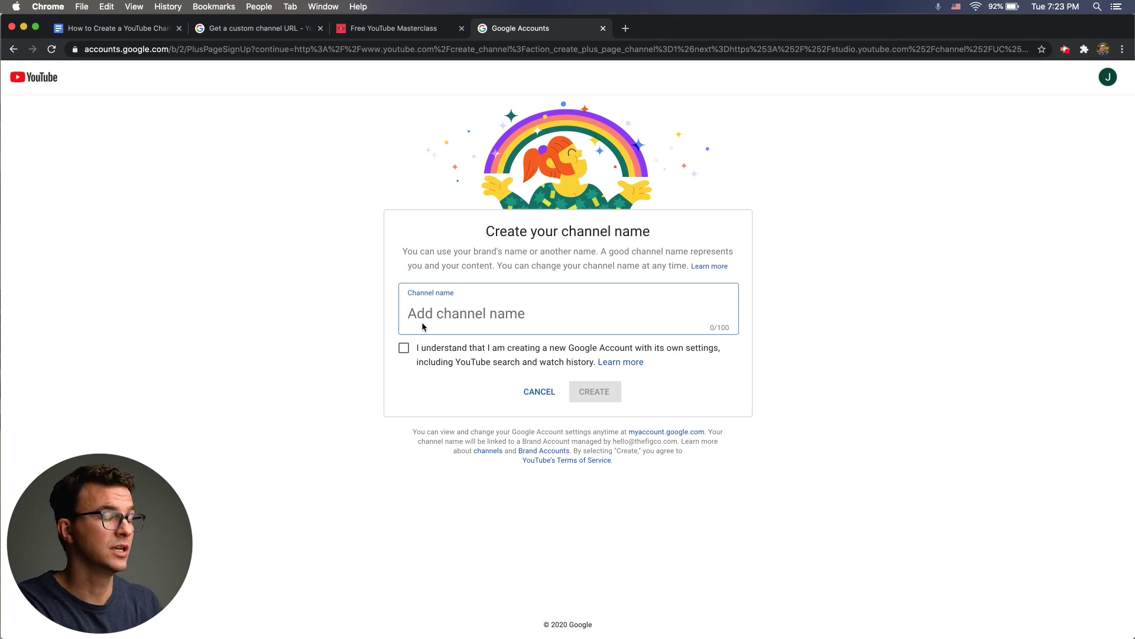
type("Better V")
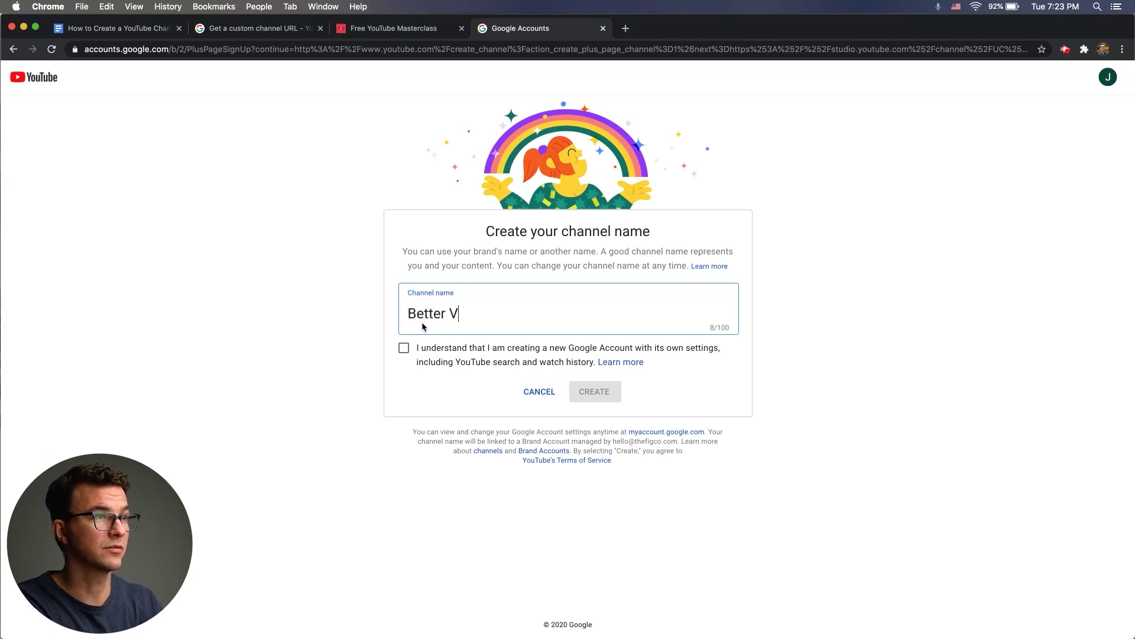
type("ideos with Jeff")
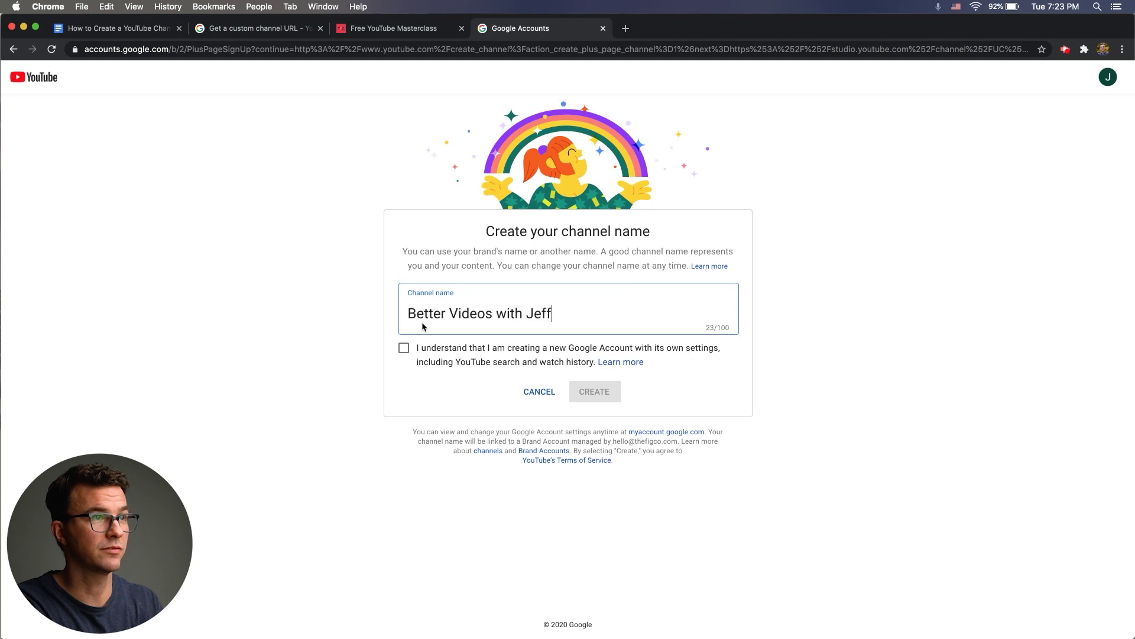
left_click(404, 348)
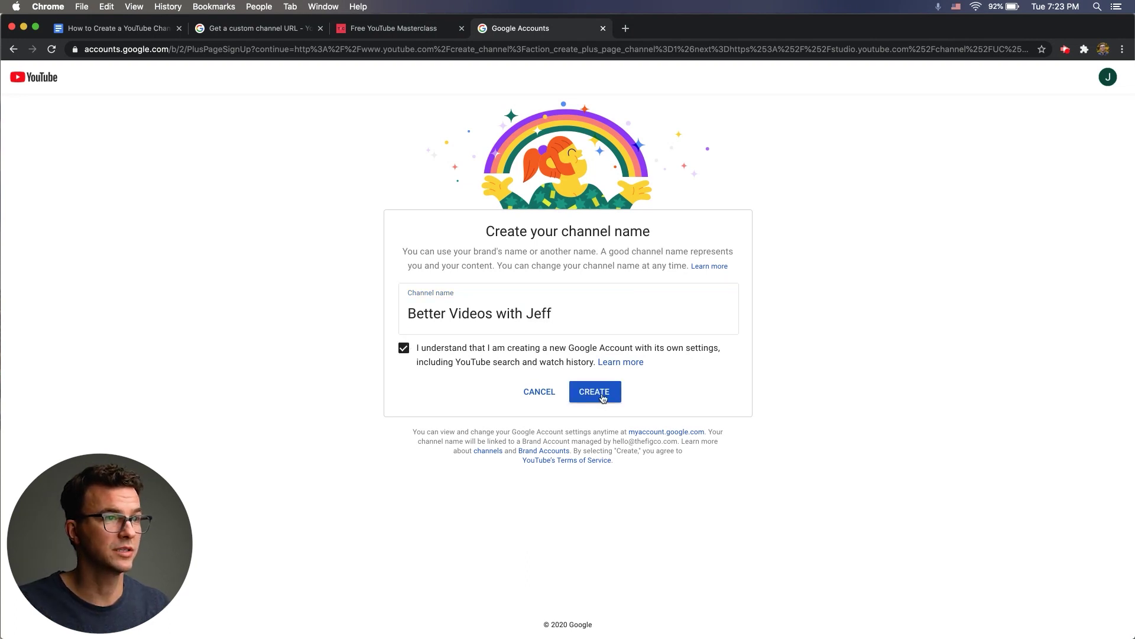
left_click(600, 395)
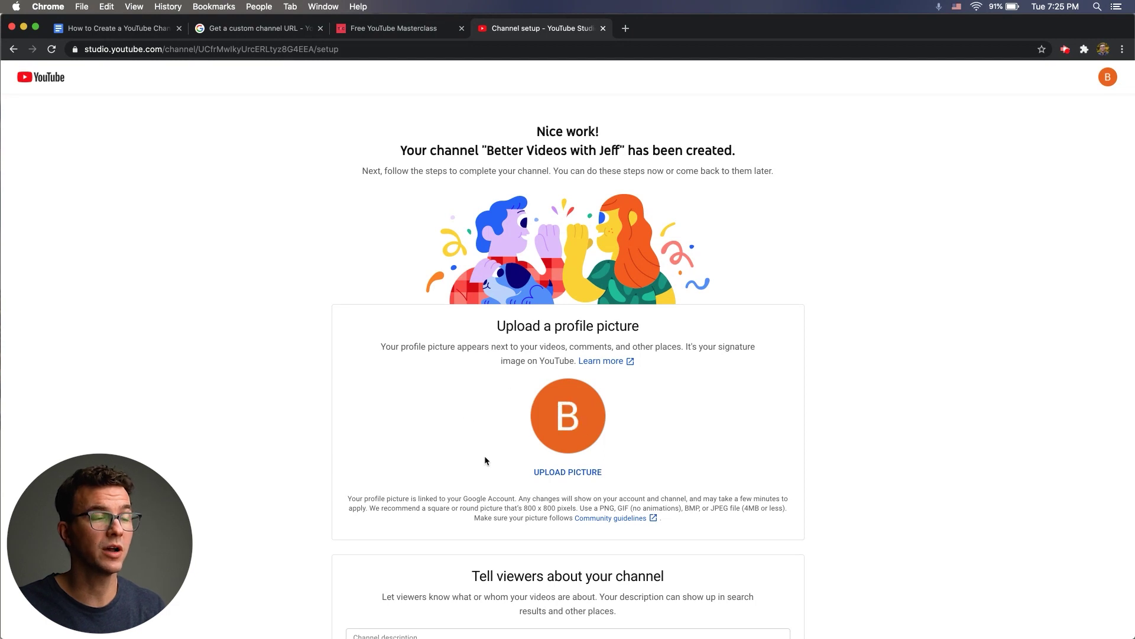
Upload a photo from the file picker as the channel's profile picture.
left_click(555, 474)
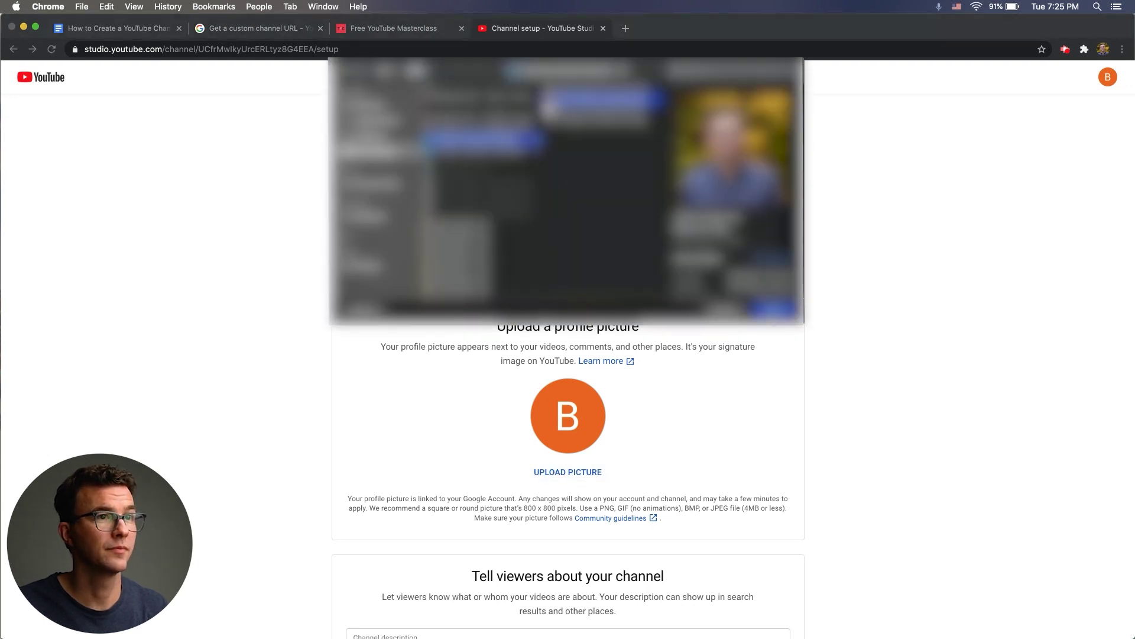
left_click(773, 308)
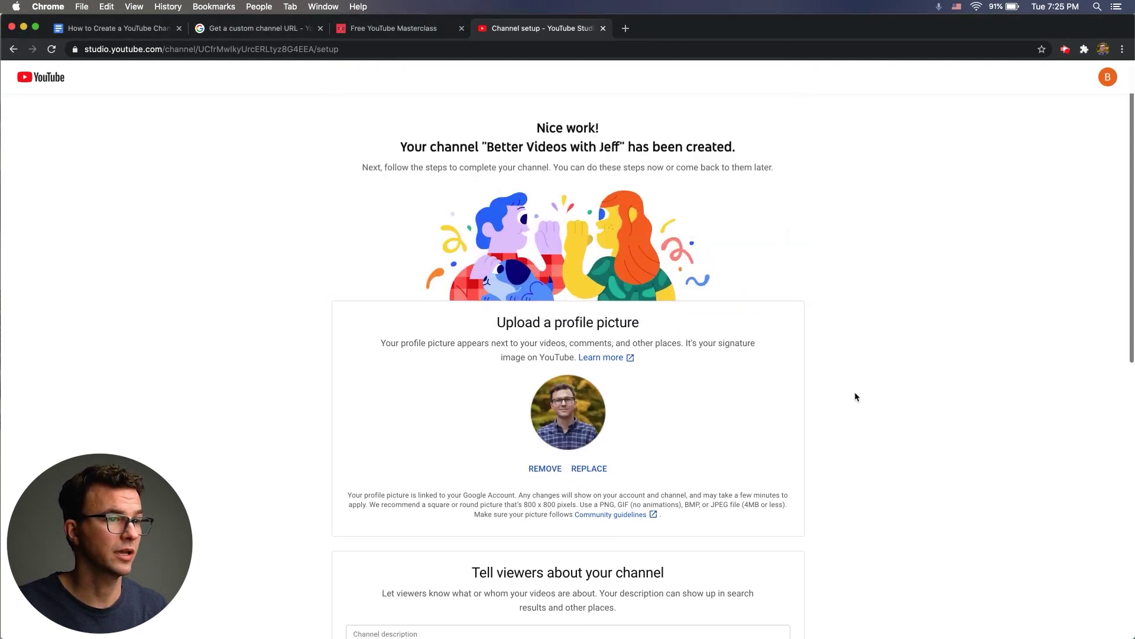
scroll(855, 396, "down", 4)
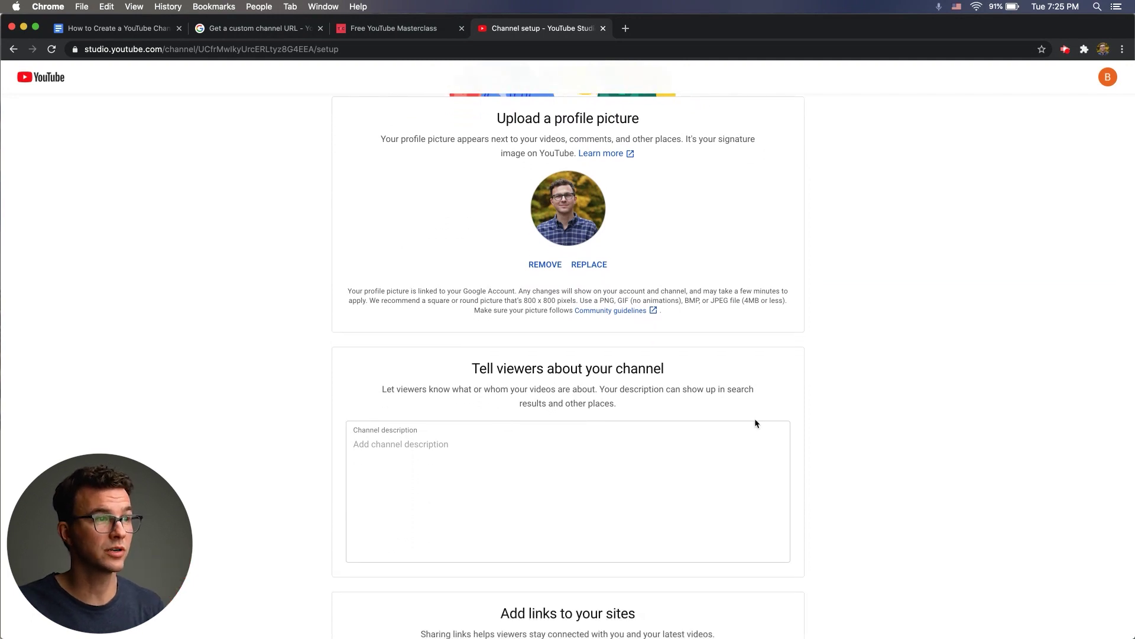
Paste the prepared three-paragraph welcome text into the channel description (250/1000 characters).
left_click(393, 448)
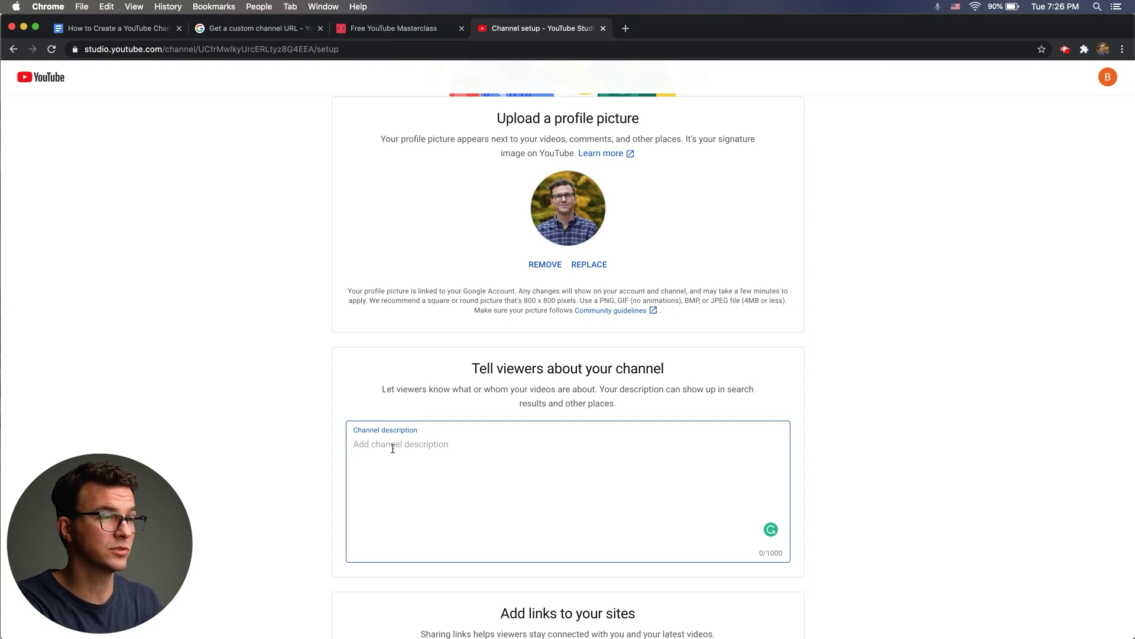
type("Welcome to my channel Better Video with Jeff.  On this channel, I'll create videos about camera gear, lighting, audio, video editing, color grading, and how to grow on YouTube.  If you want to learn how to create amazing videos, consider subscribing.")
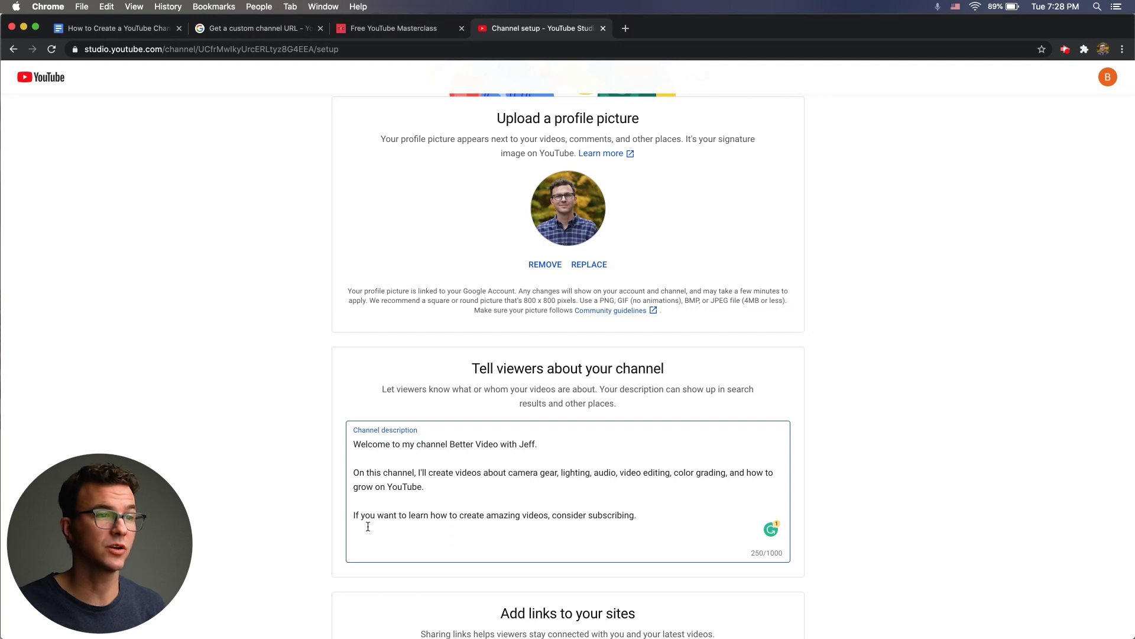
scroll(847, 500, "down", 5)
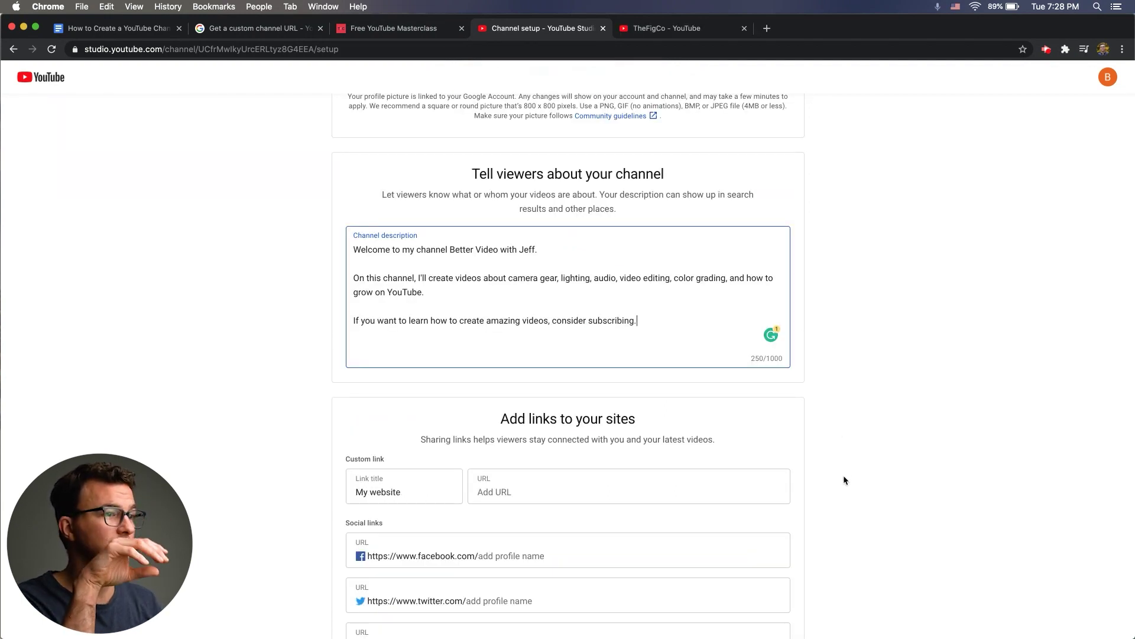
scroll(844, 476, "down", 3)
left_click(674, 33)
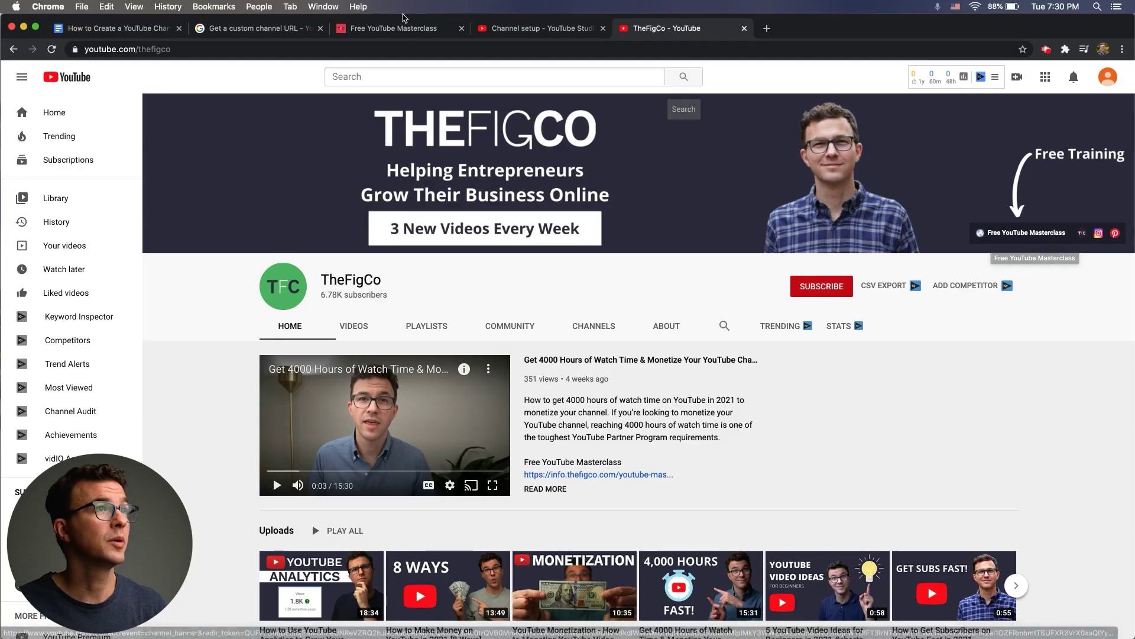
left_click(539, 31)
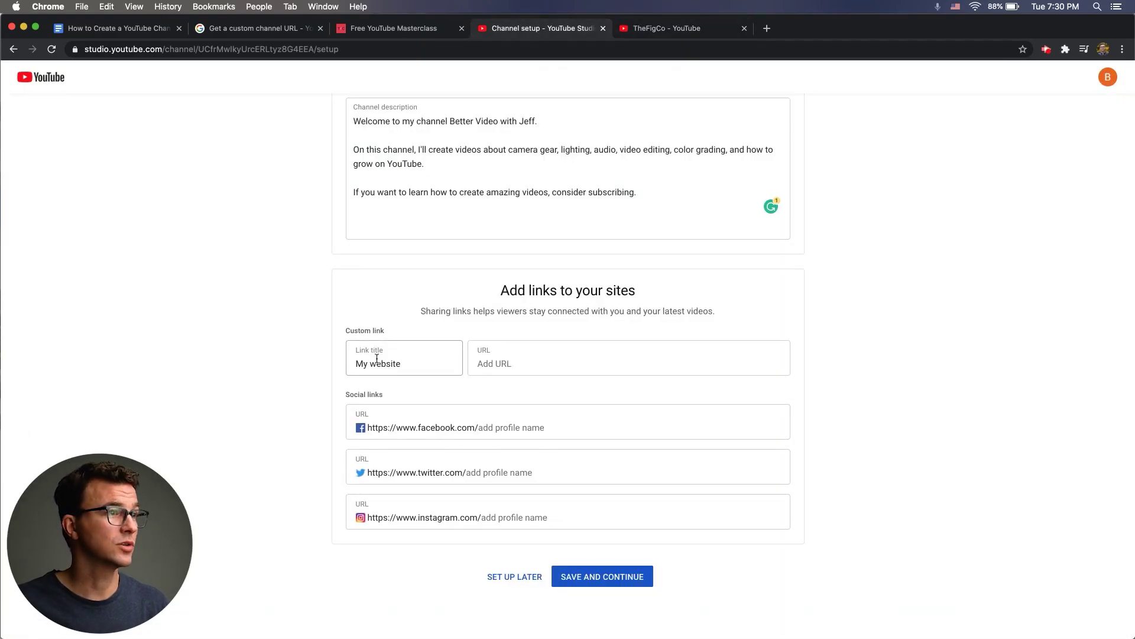
Add a custom link titled 'Free YouTube Training' pointing to the pasted masterclass page URL.
triple_click(403, 365)
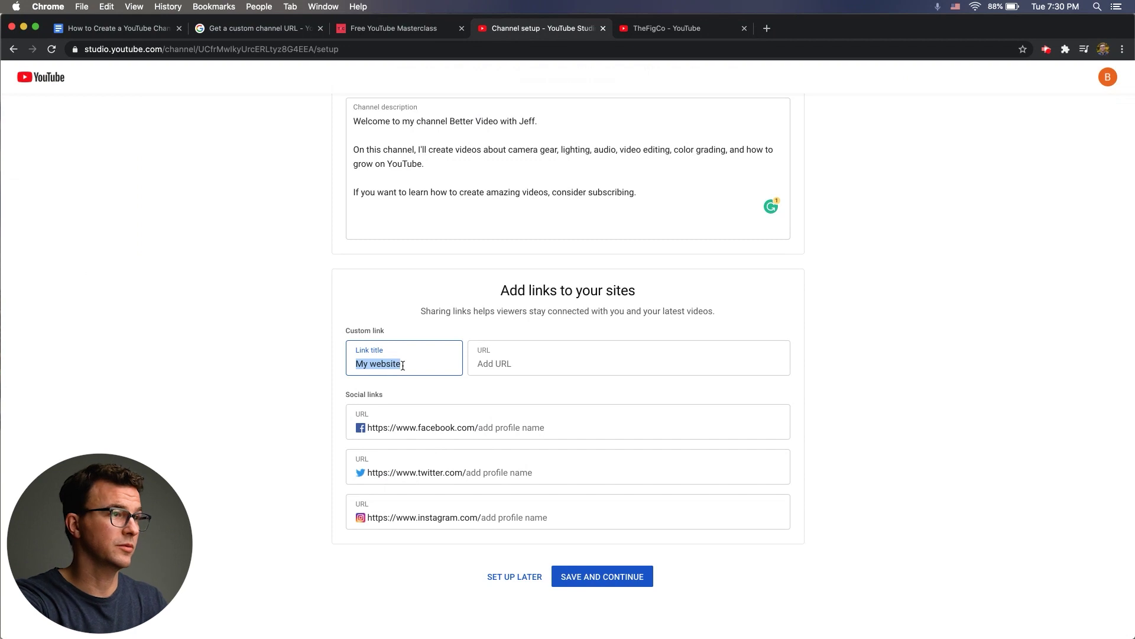
type("Free ")
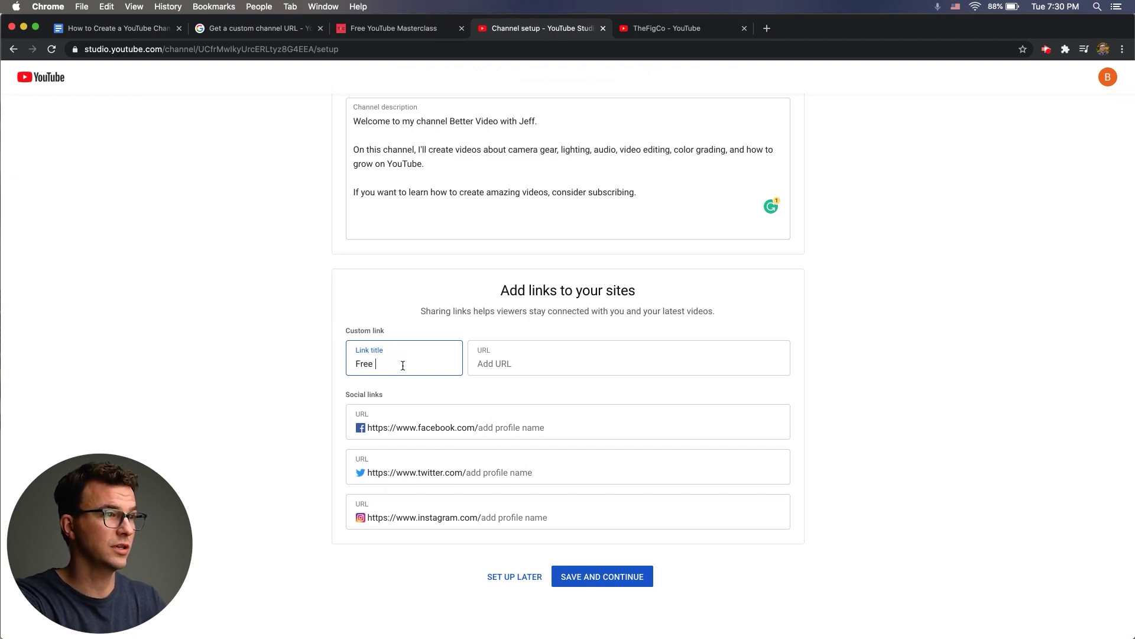
type("YouTube Training")
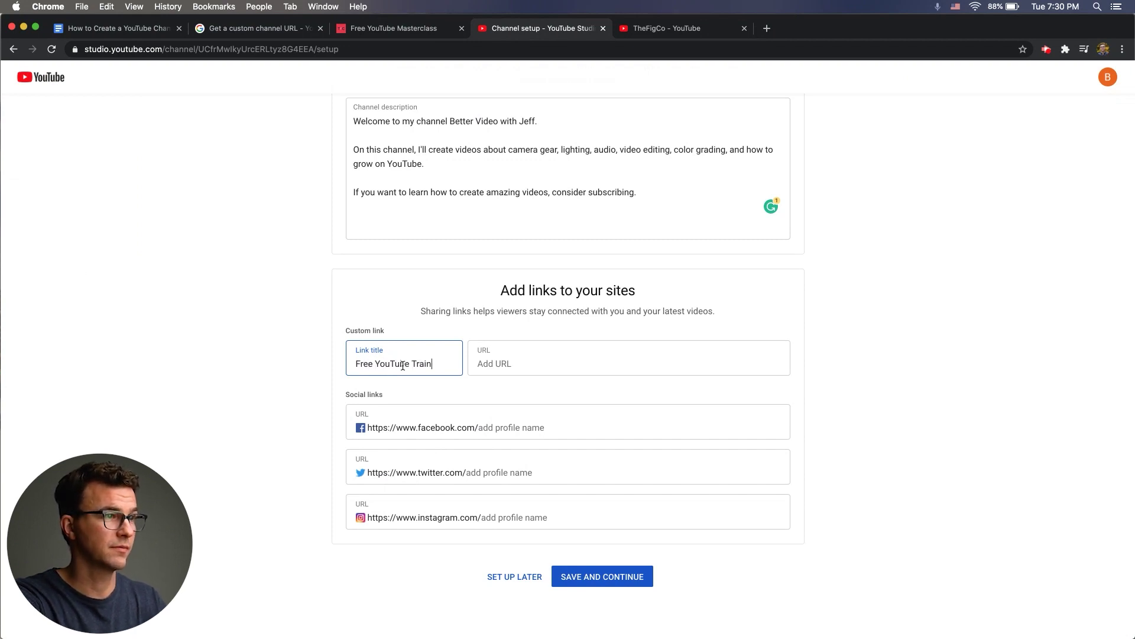
key("Tab")
type("https://info.thefigco.com/youtube-masterclass/")
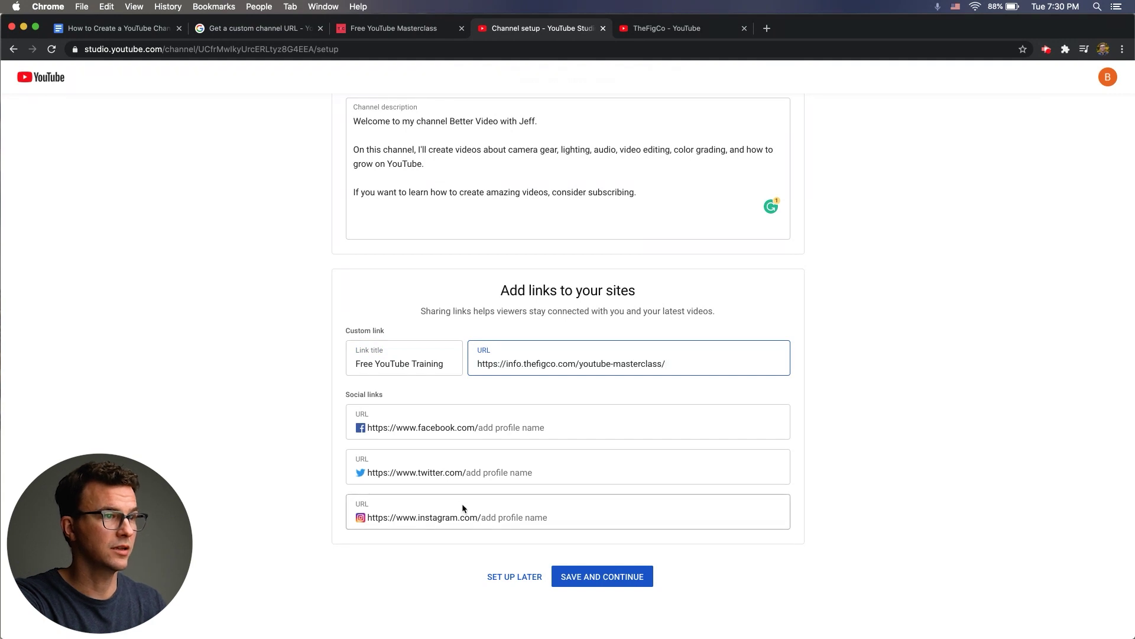
Fill in the Instagram, Twitter and Facebook profile usernames and save the channel details.
left_click(473, 427)
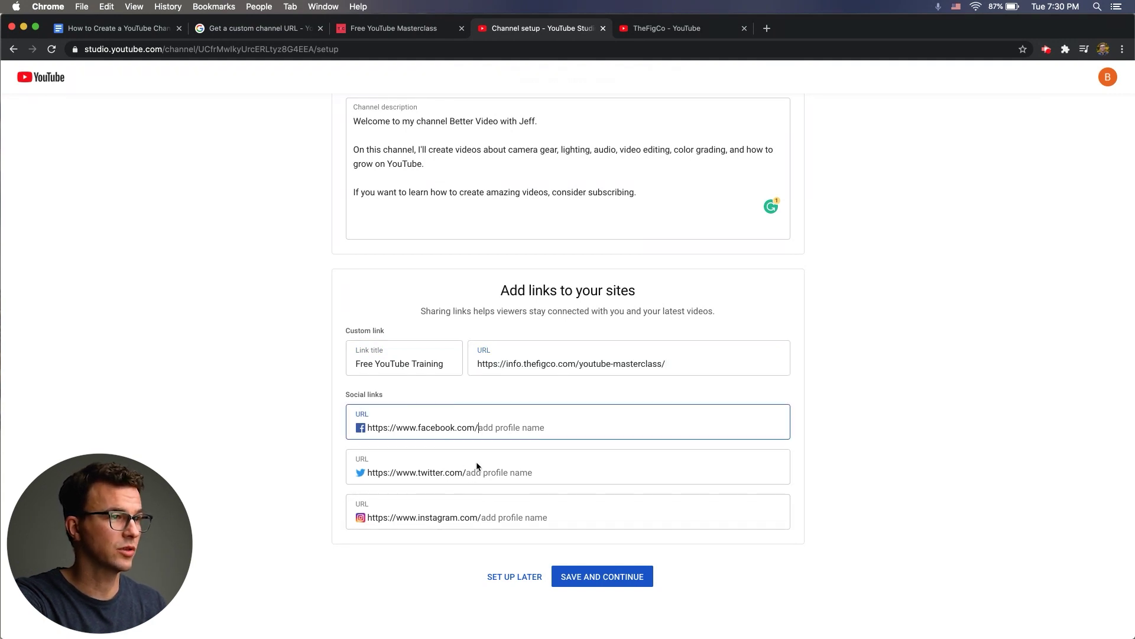
left_click(488, 517)
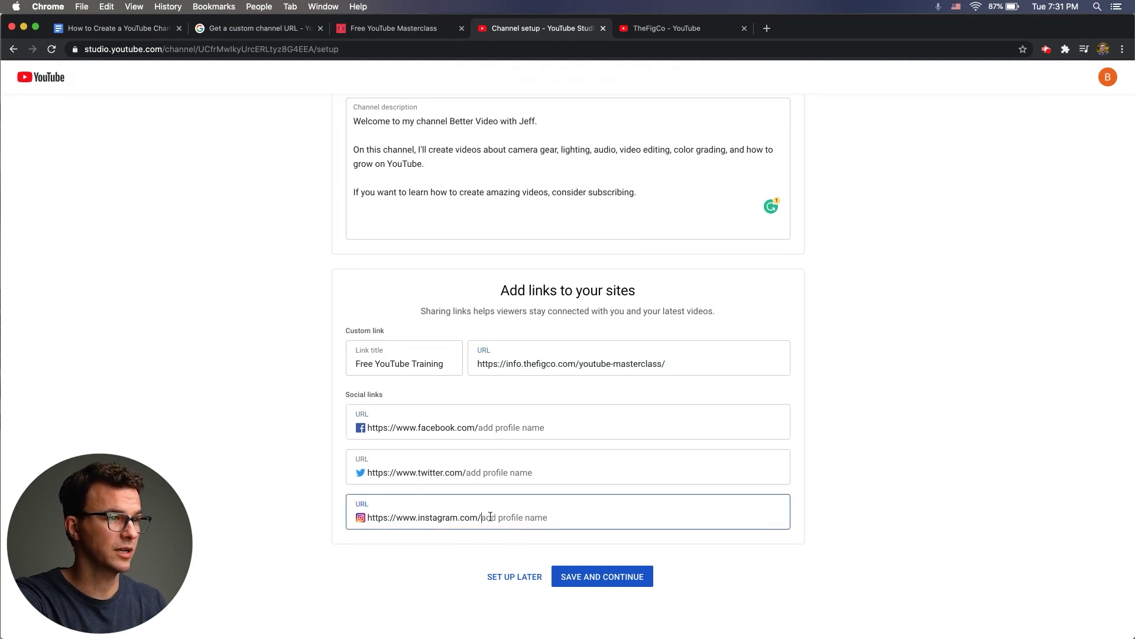
type("thefigco")
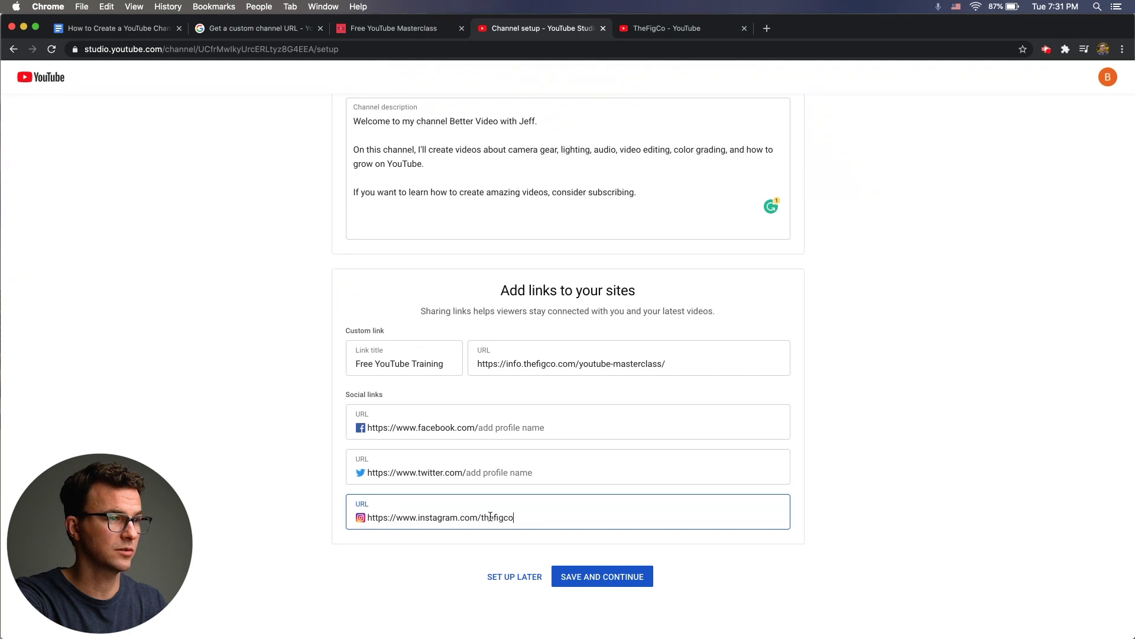
left_click(481, 472)
type("thef")
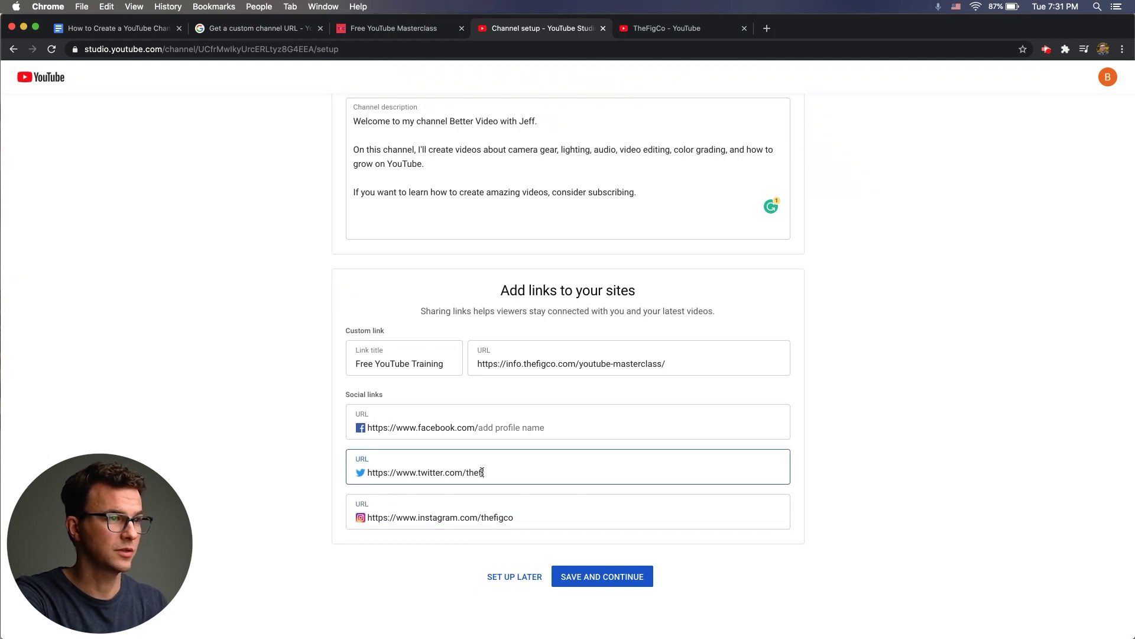
type("ig")
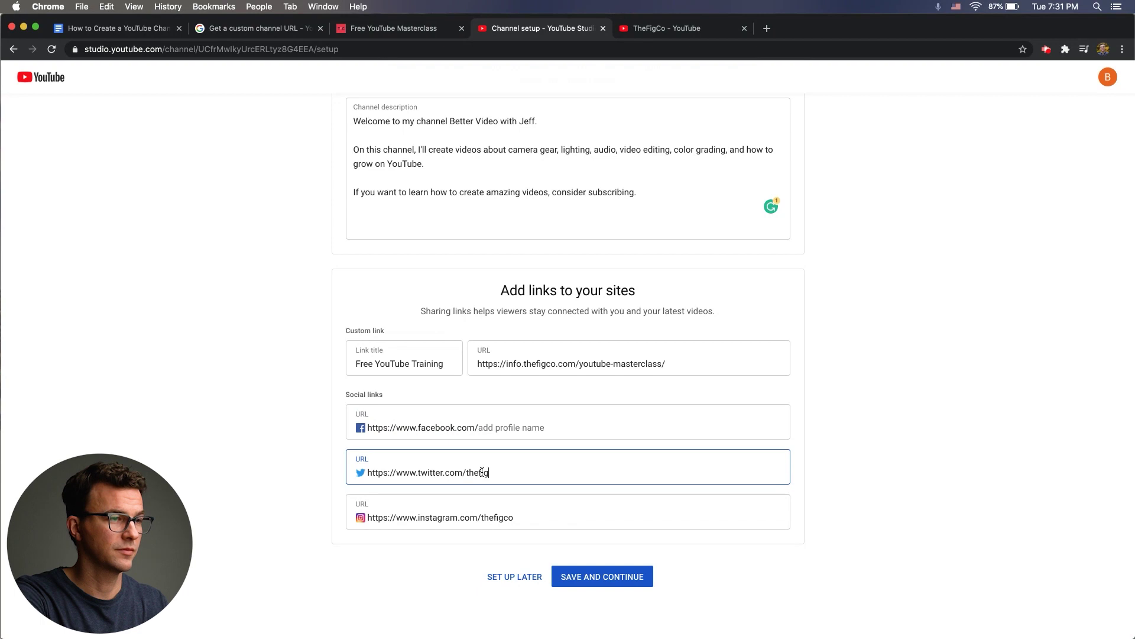
type("co")
left_click(490, 427)
type("th")
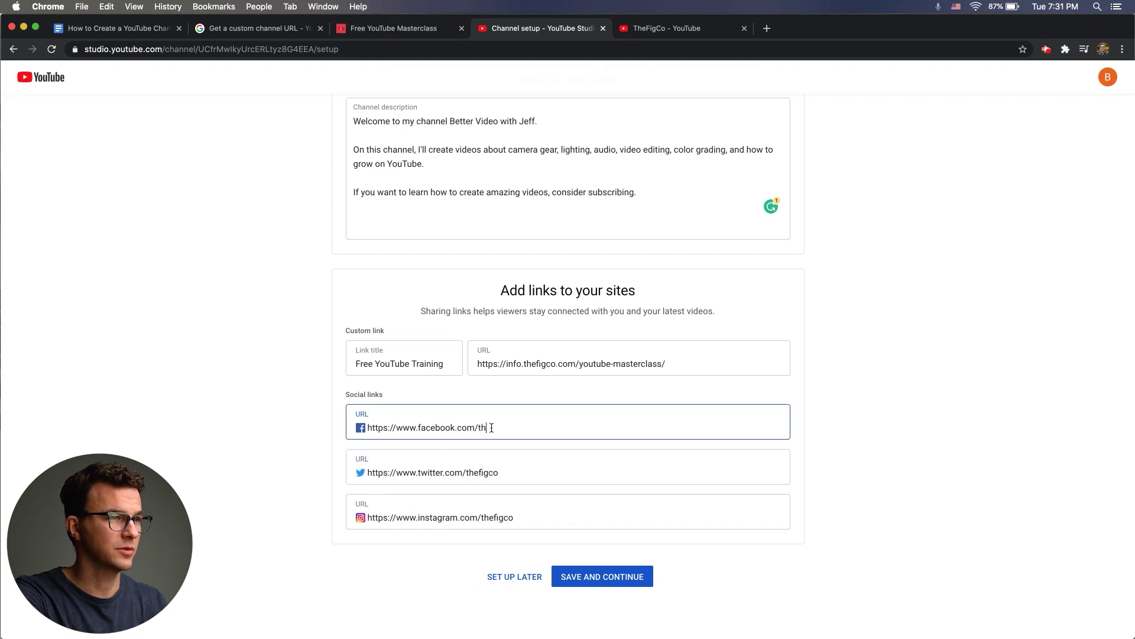
type("efigandco")
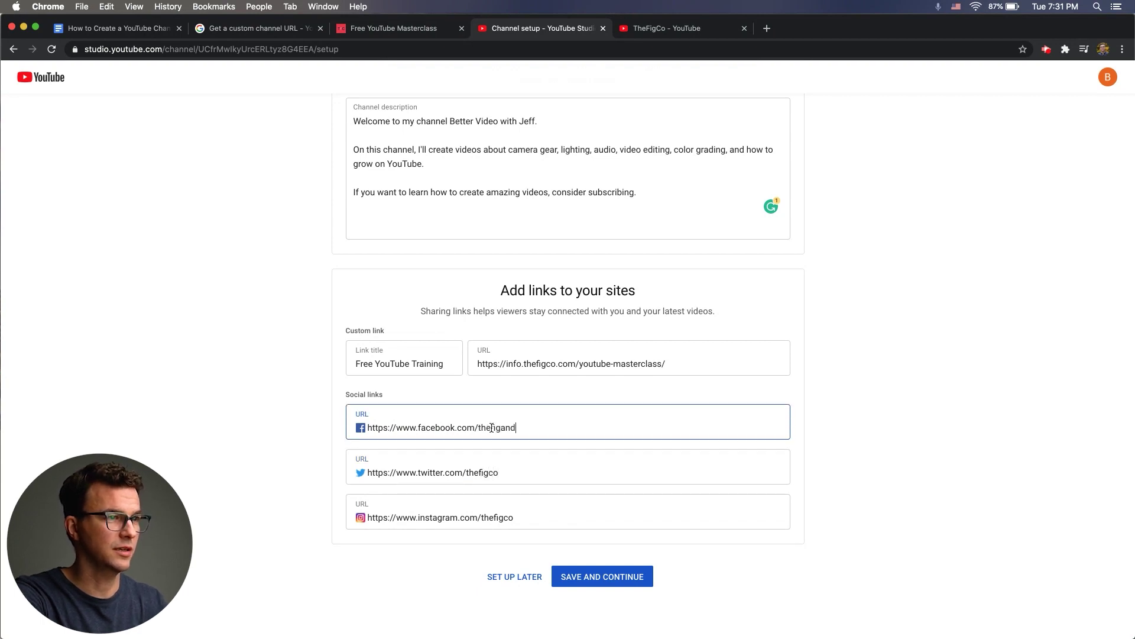
left_click(606, 579)
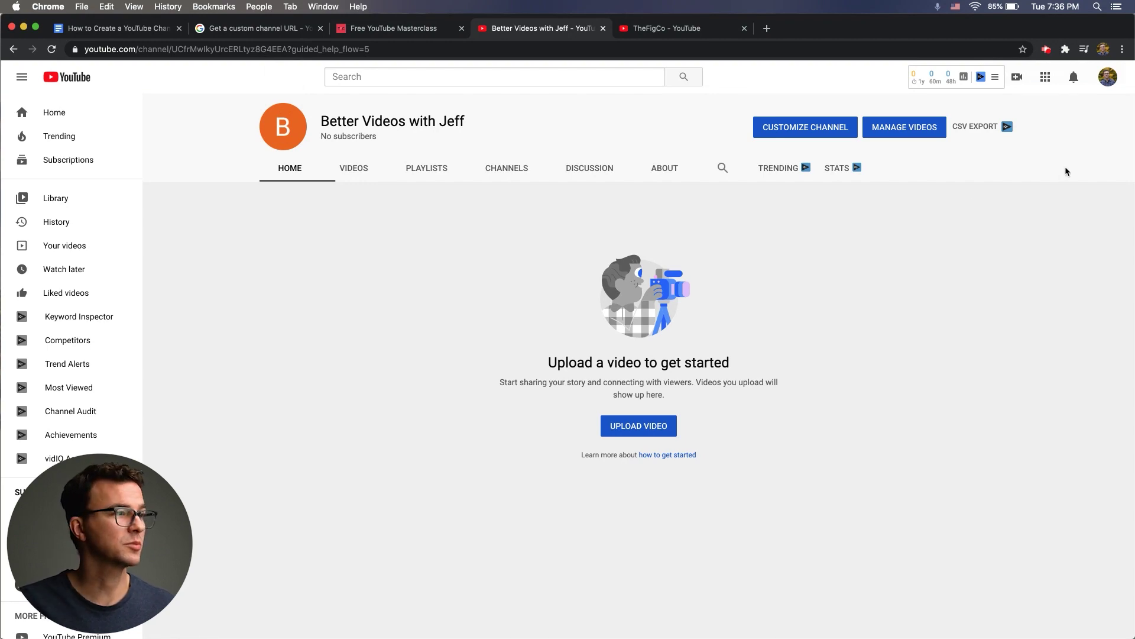
Open YouTube Studio for Better Videos with Jeff from the account menu.
left_click(1108, 77)
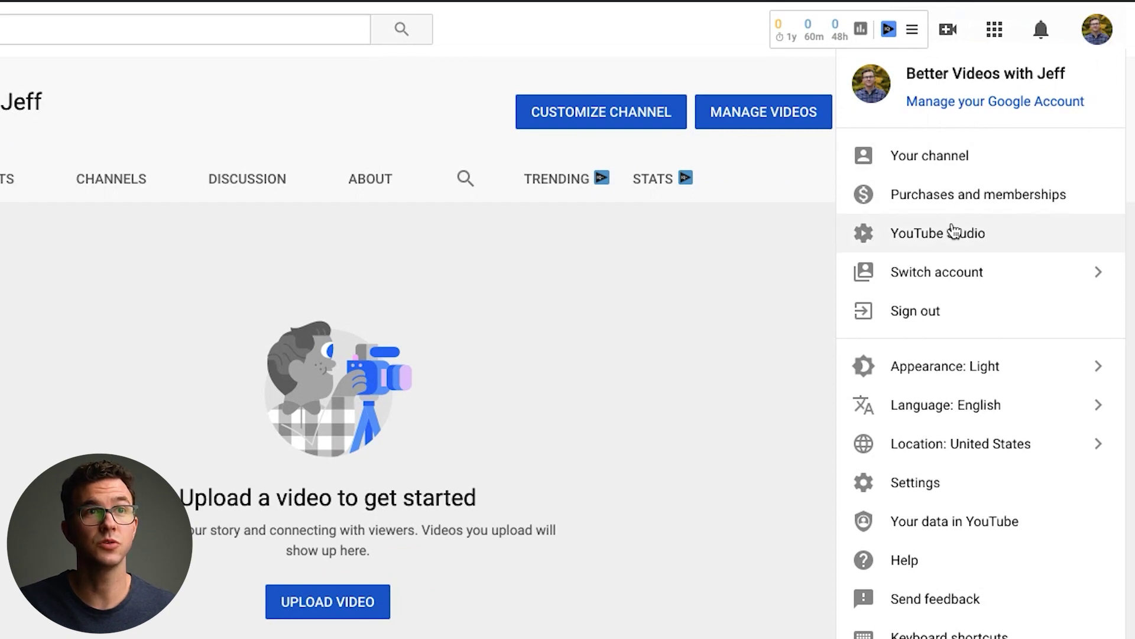
left_click(953, 232)
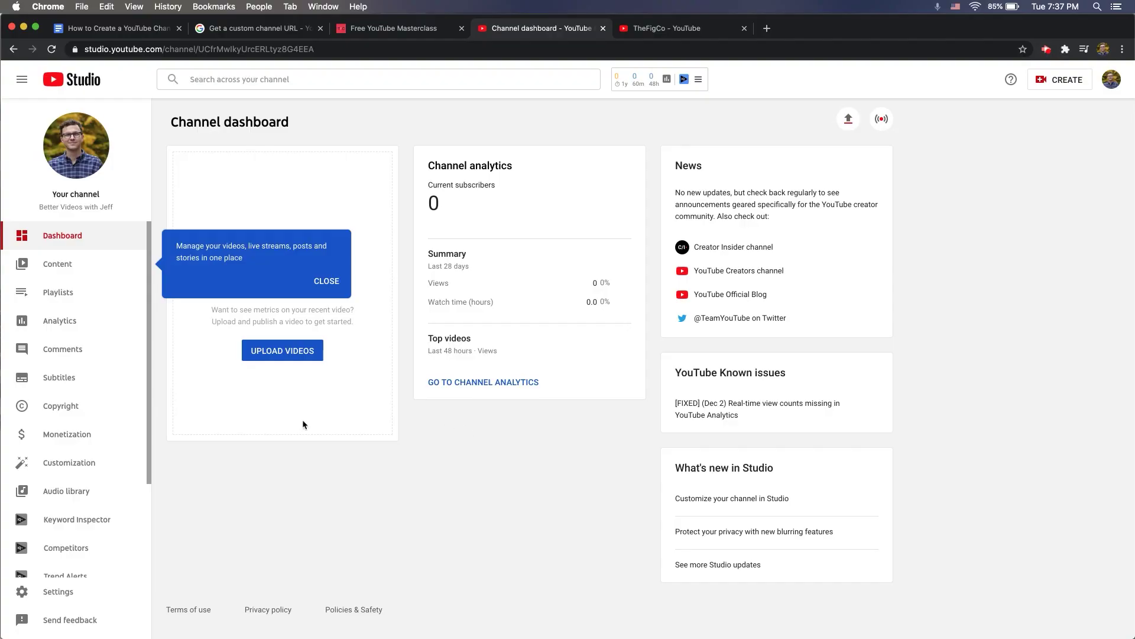
Open Feature eligibility in the channel settings and start phone-number verification.
left_click(58, 591)
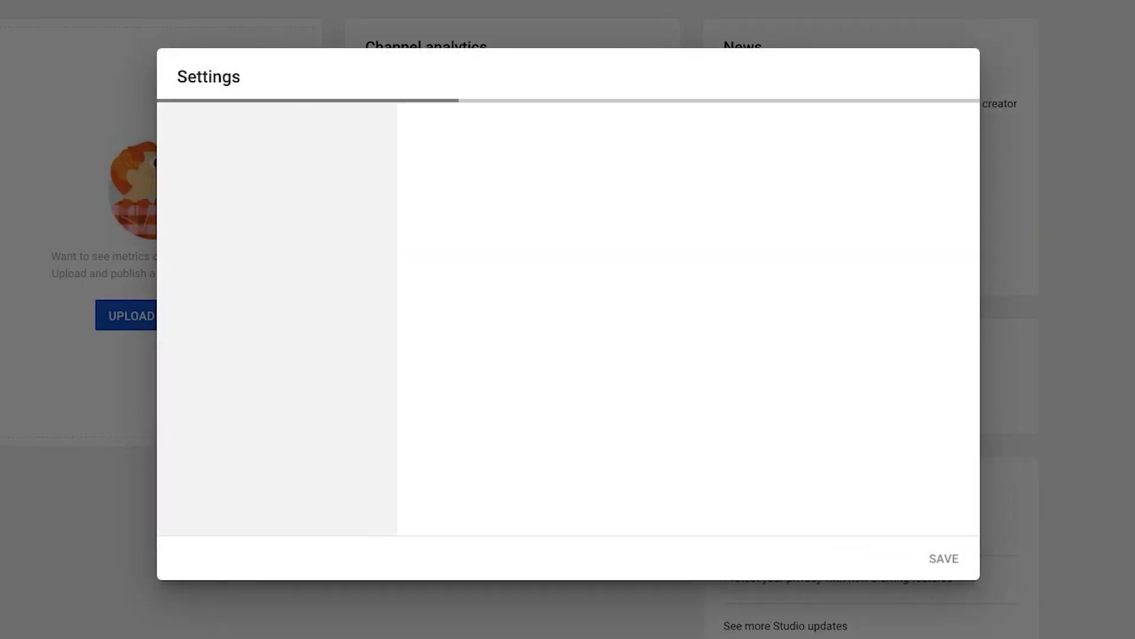
left_click(203, 172)
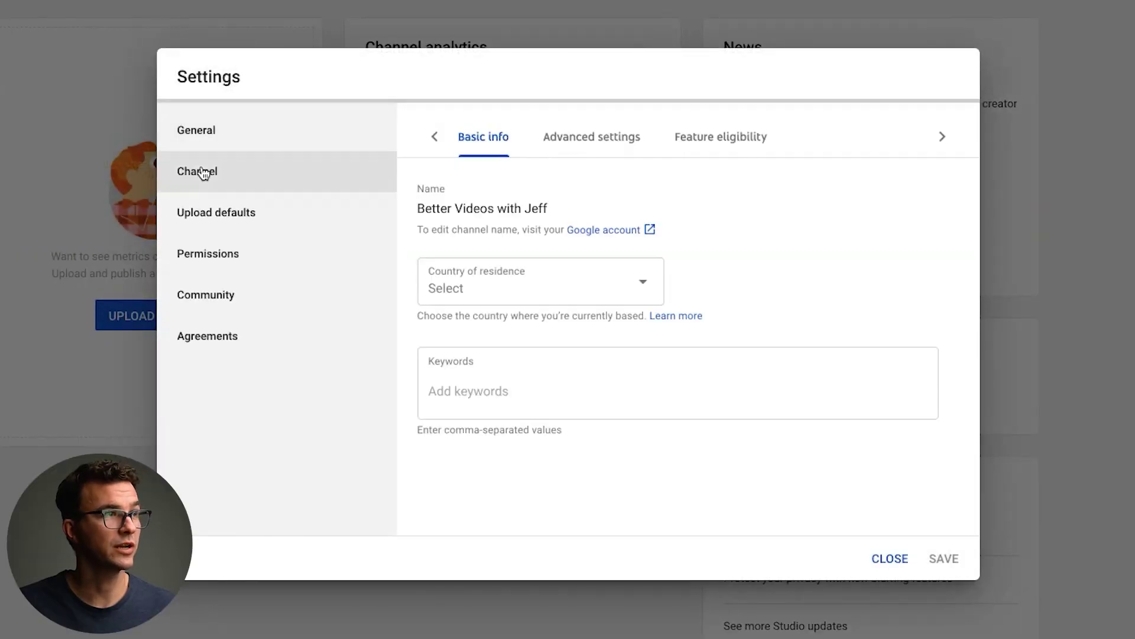
left_click(679, 144)
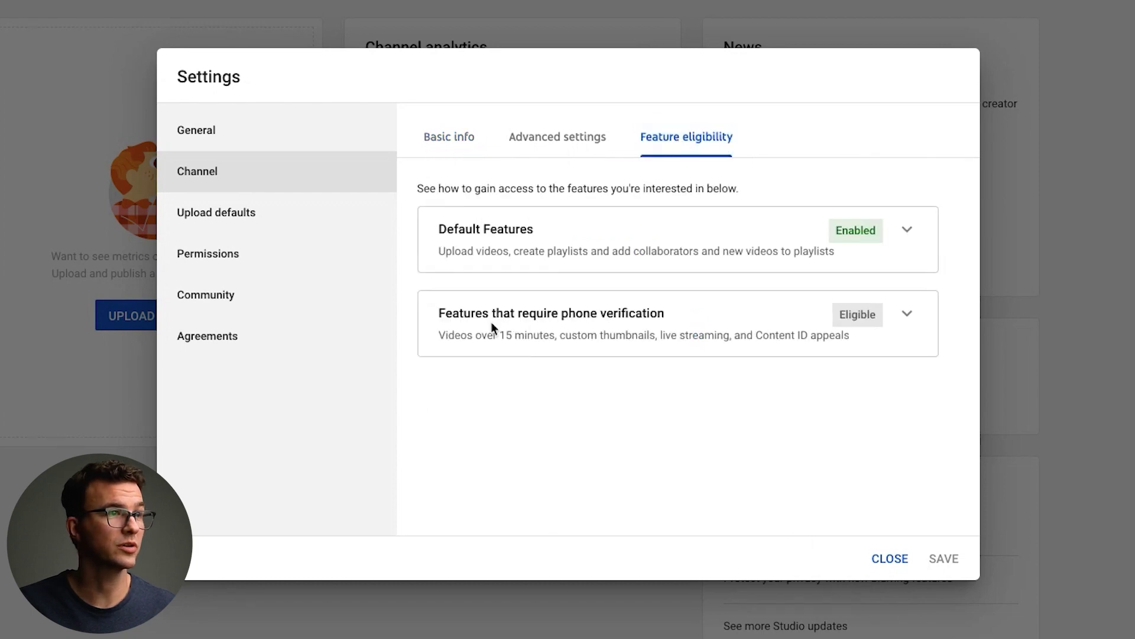
left_click_drag(460, 336, 569, 334)
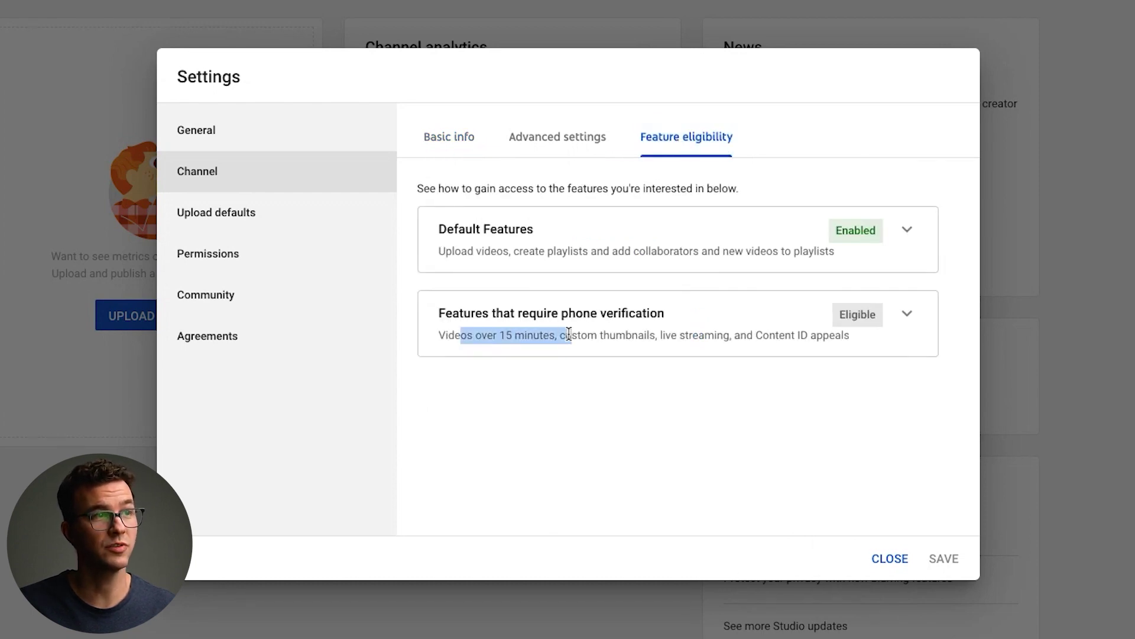
left_click(593, 336)
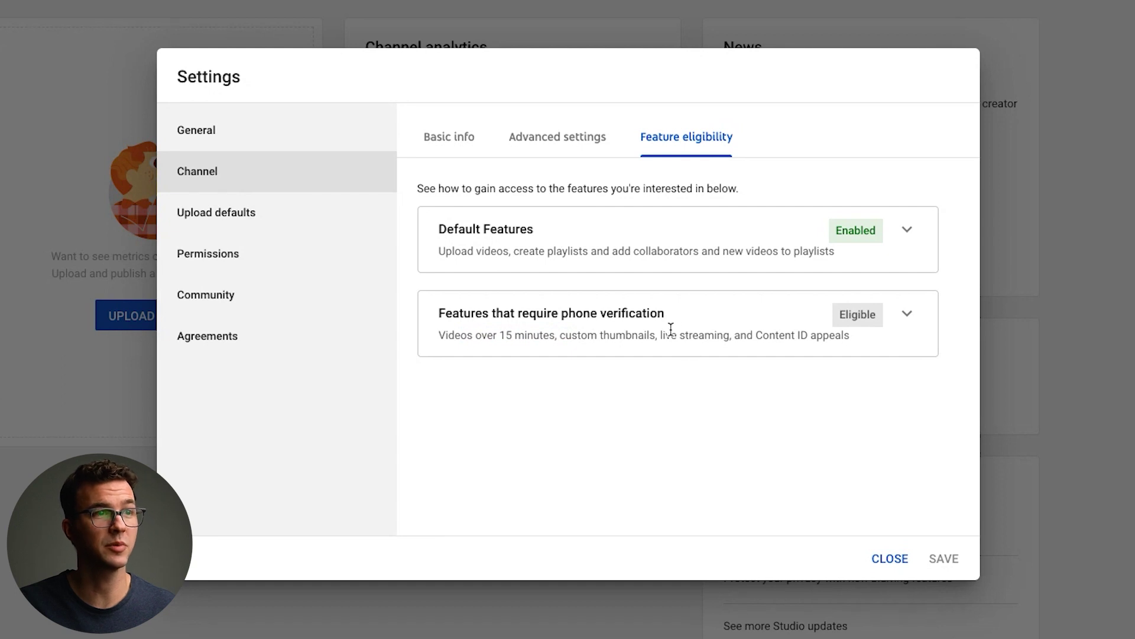
left_click(908, 315)
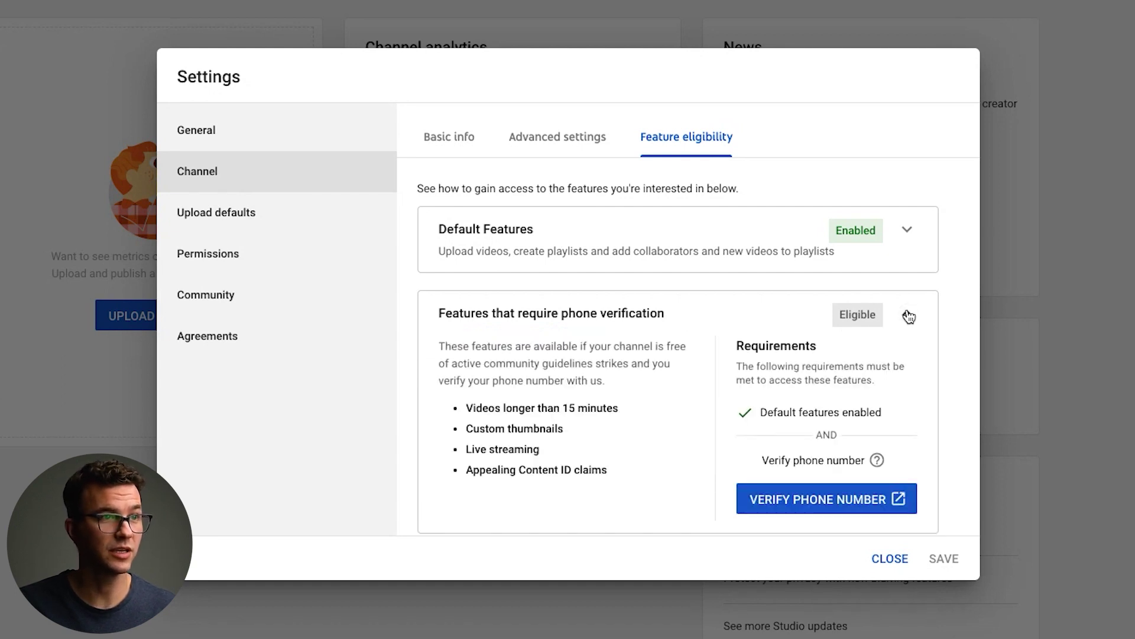
left_click(830, 504)
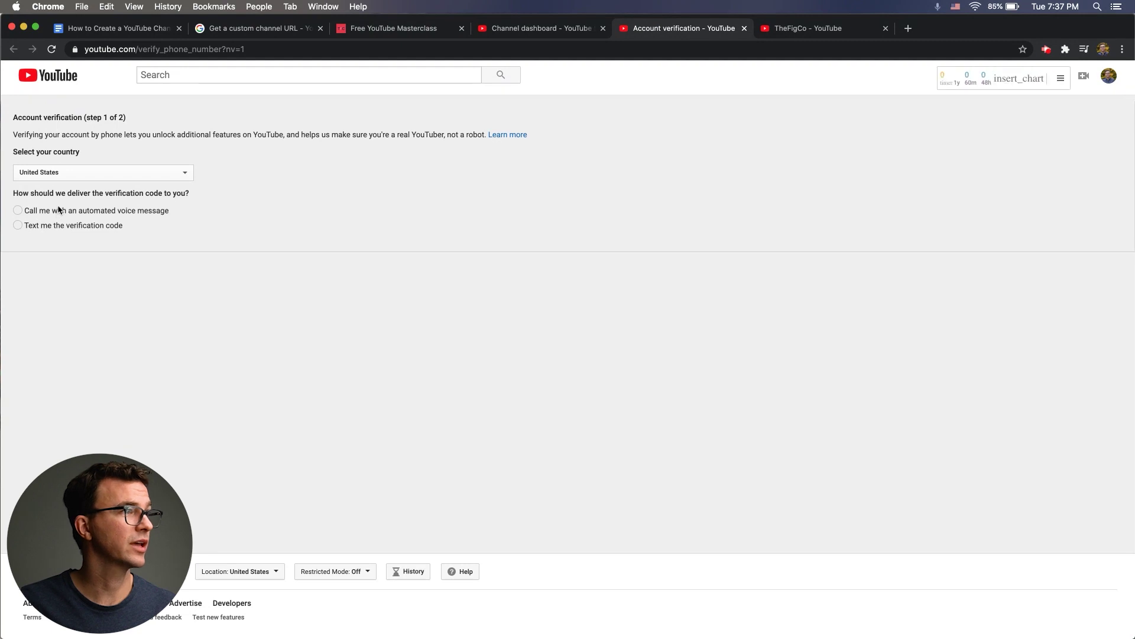
Verify the account with a text-message code pasted into the verification field.
left_click(18, 226)
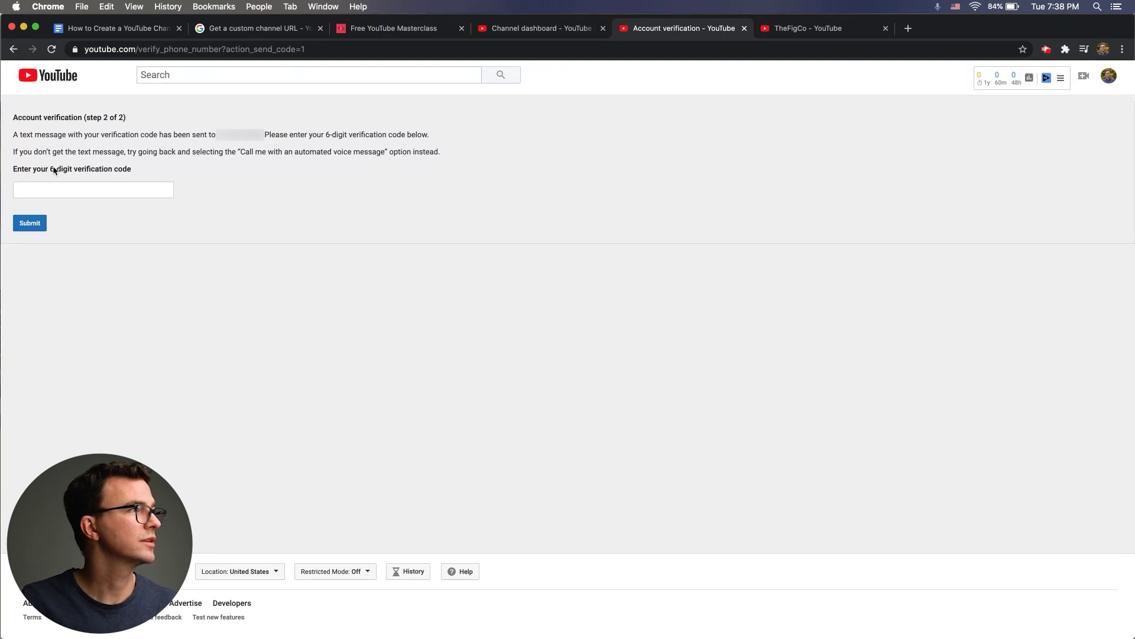
left_click(56, 186)
left_click(34, 223)
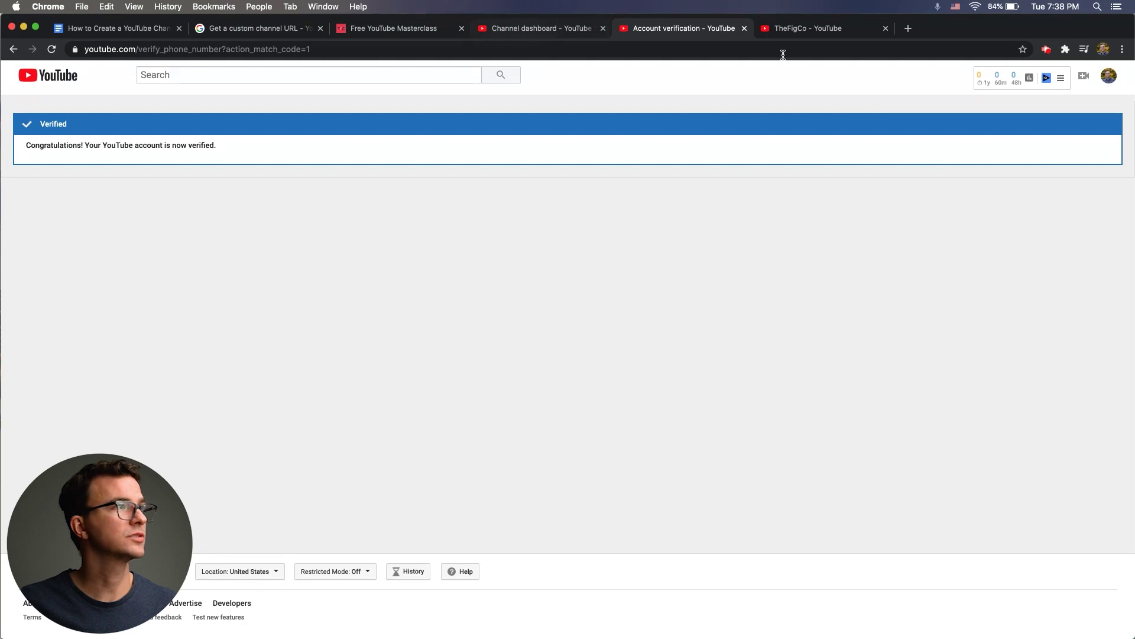
left_click(1108, 81)
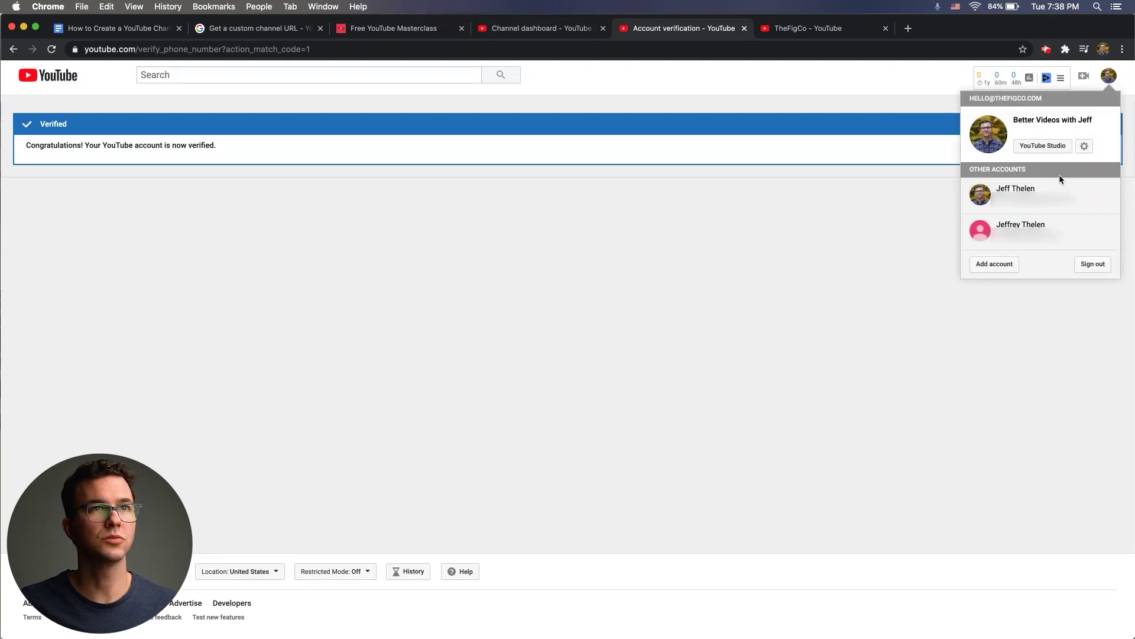
left_click(1053, 147)
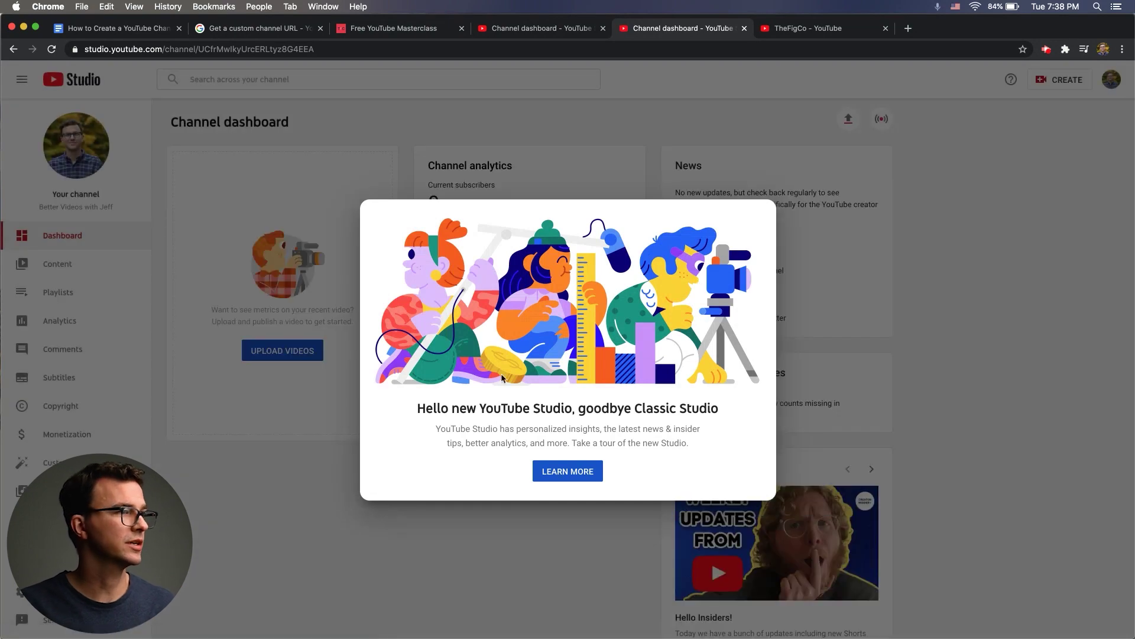
left_click(309, 563)
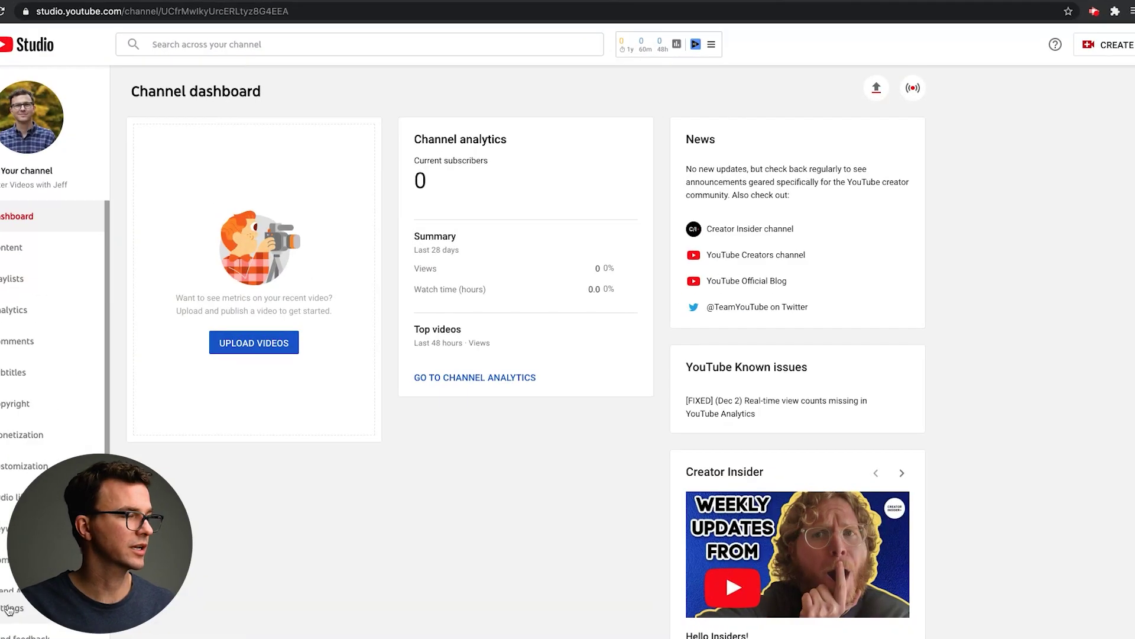
left_click(9, 611)
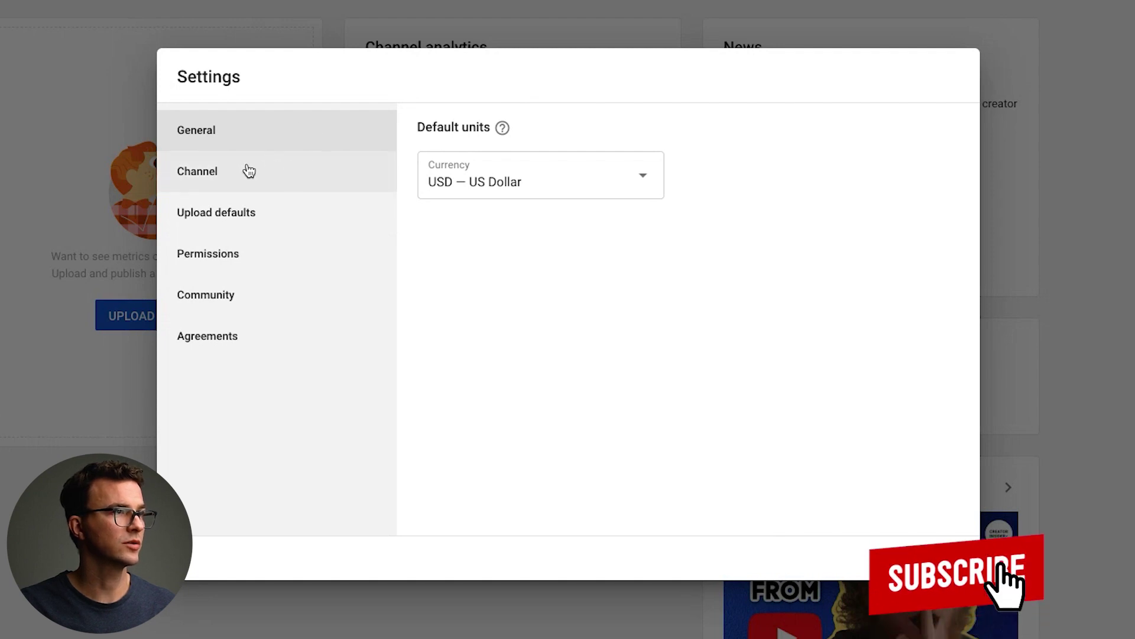
left_click(246, 170)
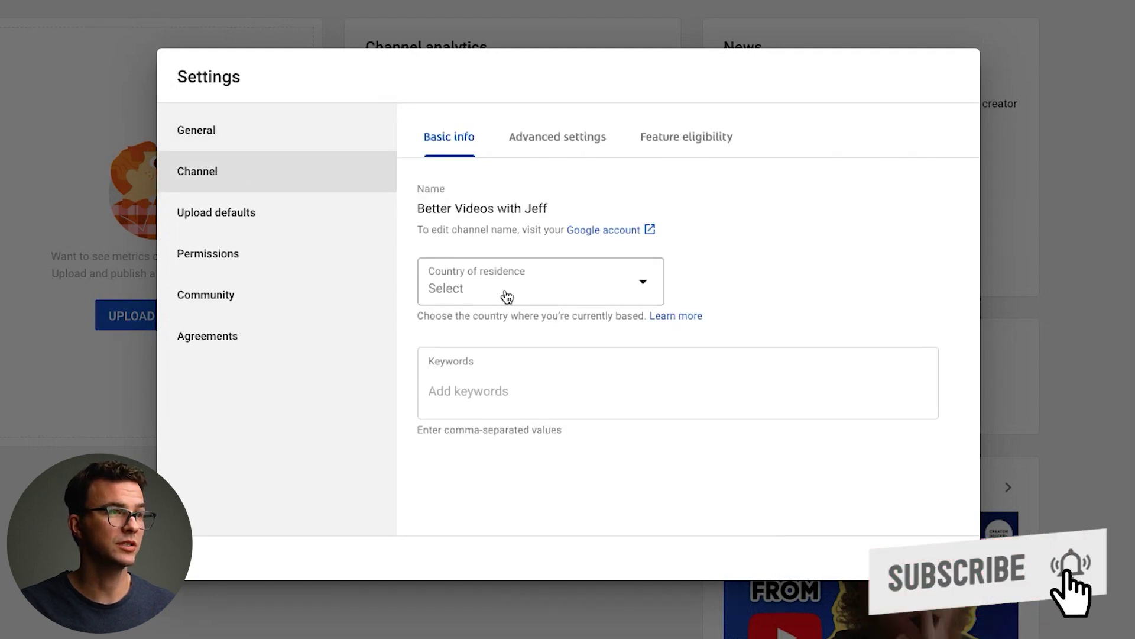
left_click(507, 298)
left_click(445, 377)
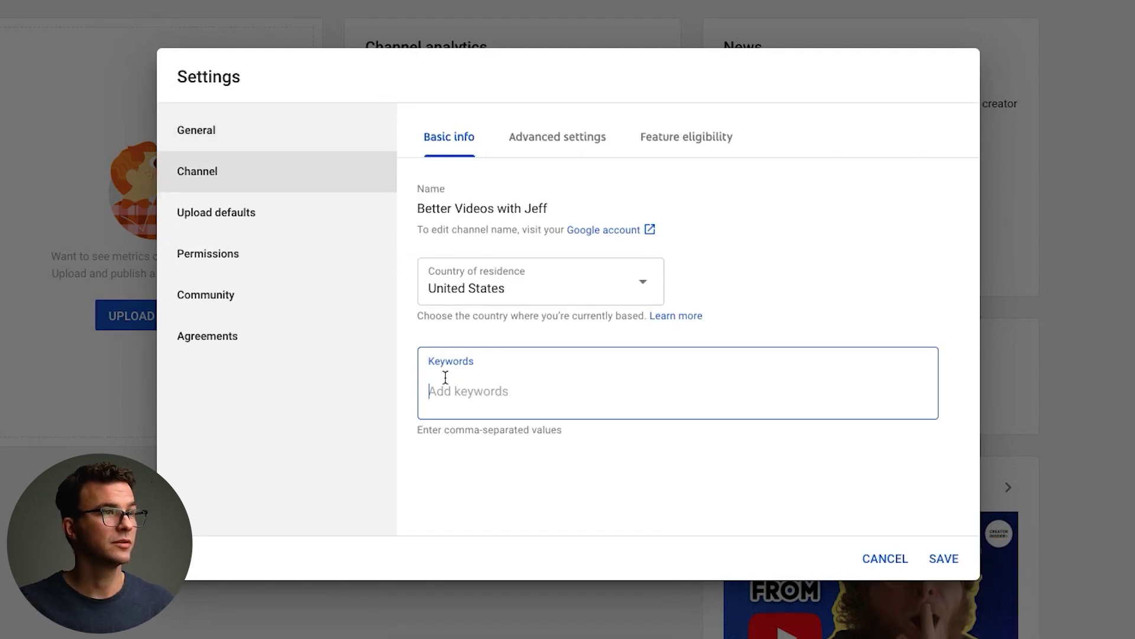
Add the keywords video gear, video editing, audio, video lighting, color grading, grow on youtube.
left_click(408, 340)
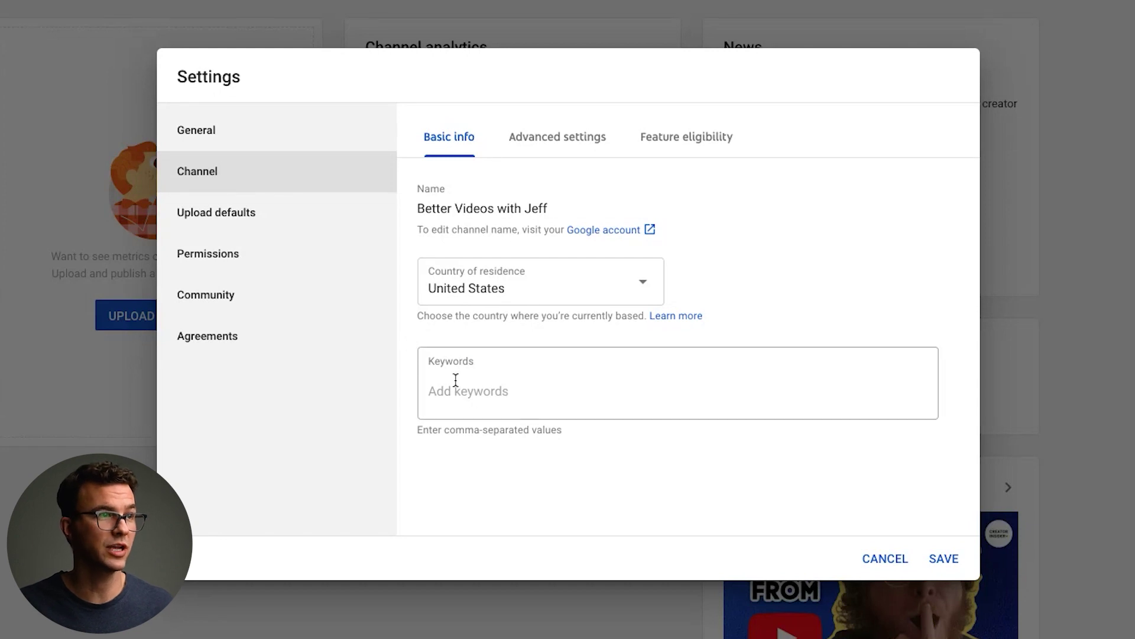
left_click(472, 399)
type("vid")
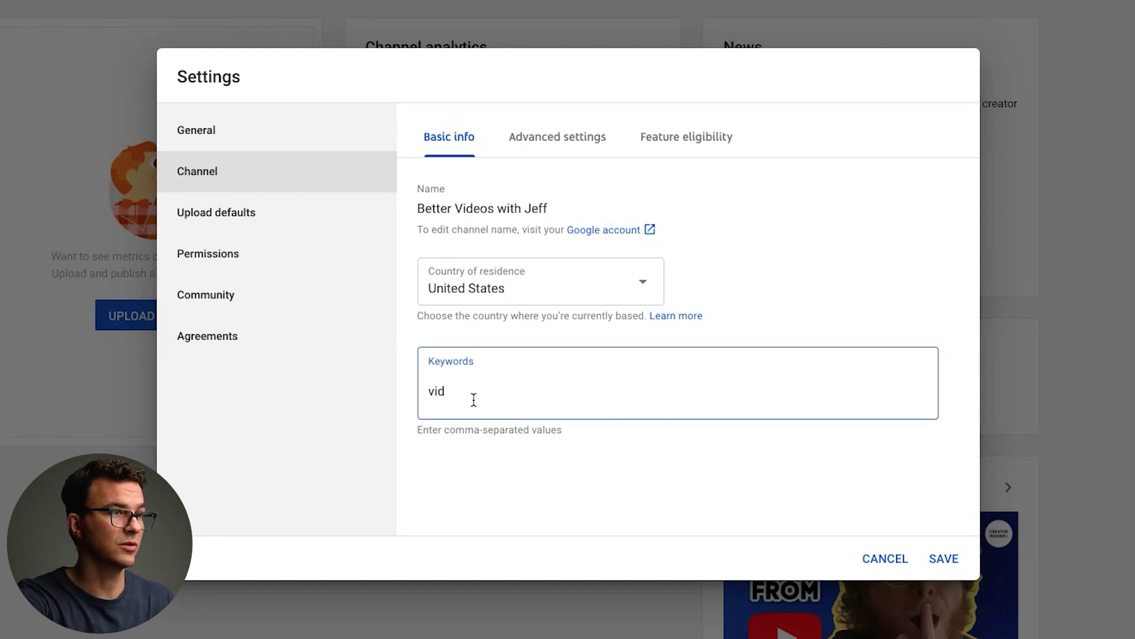
type("eo gear, video editing, audio, video lighting, color grading, g")
type("row on")
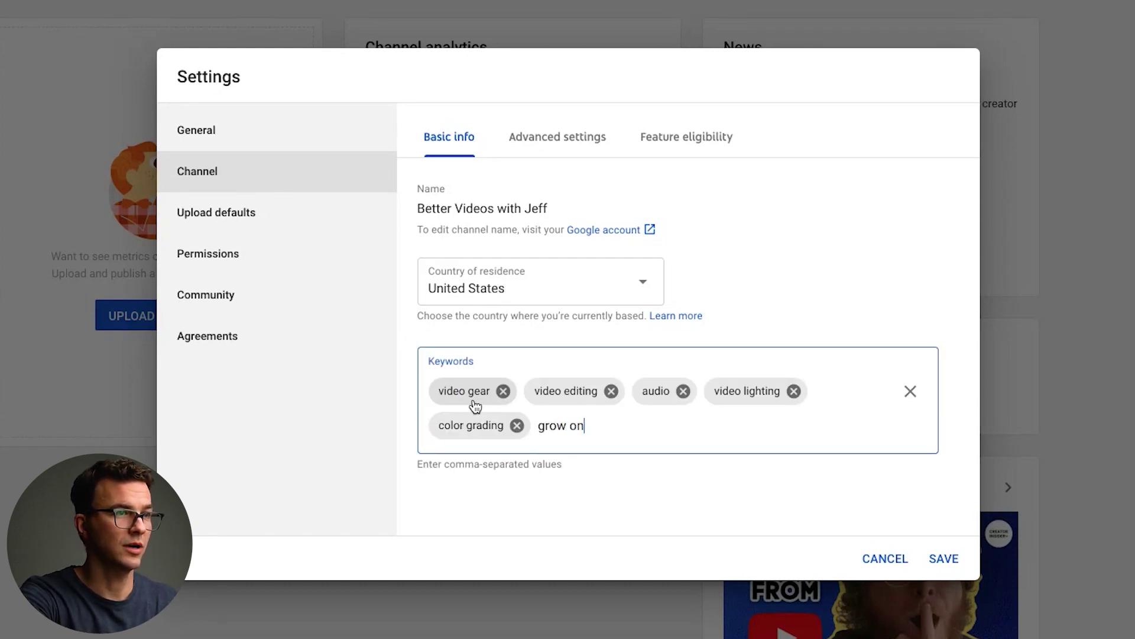
type(" youtube")
key("Return")
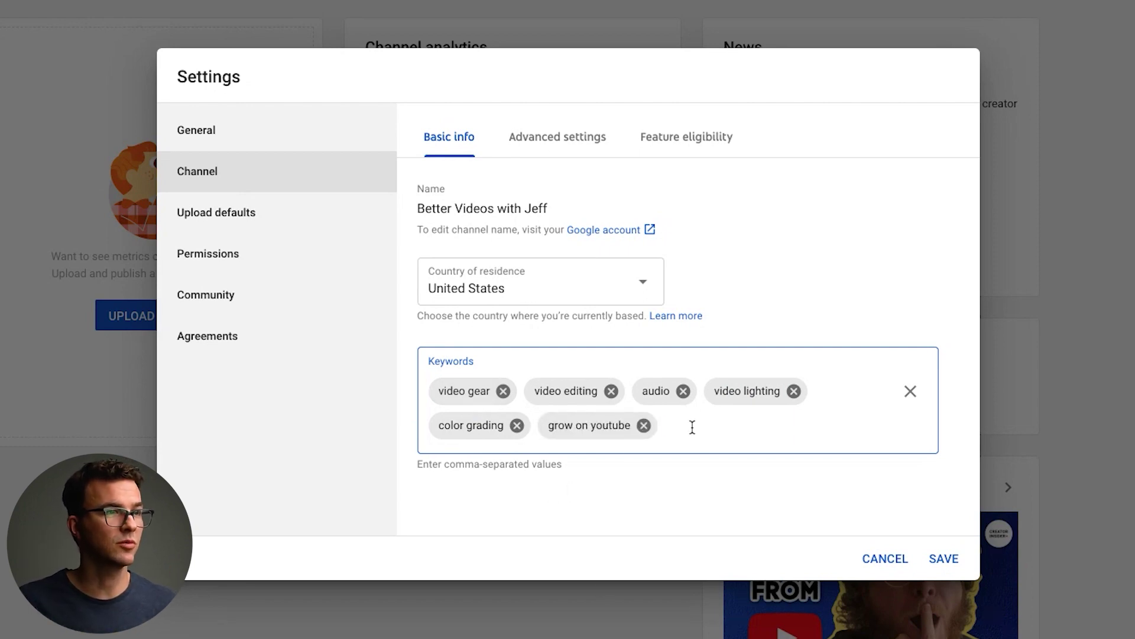
In Advanced settings, set the channel as not made for kids and save.
left_click(550, 143)
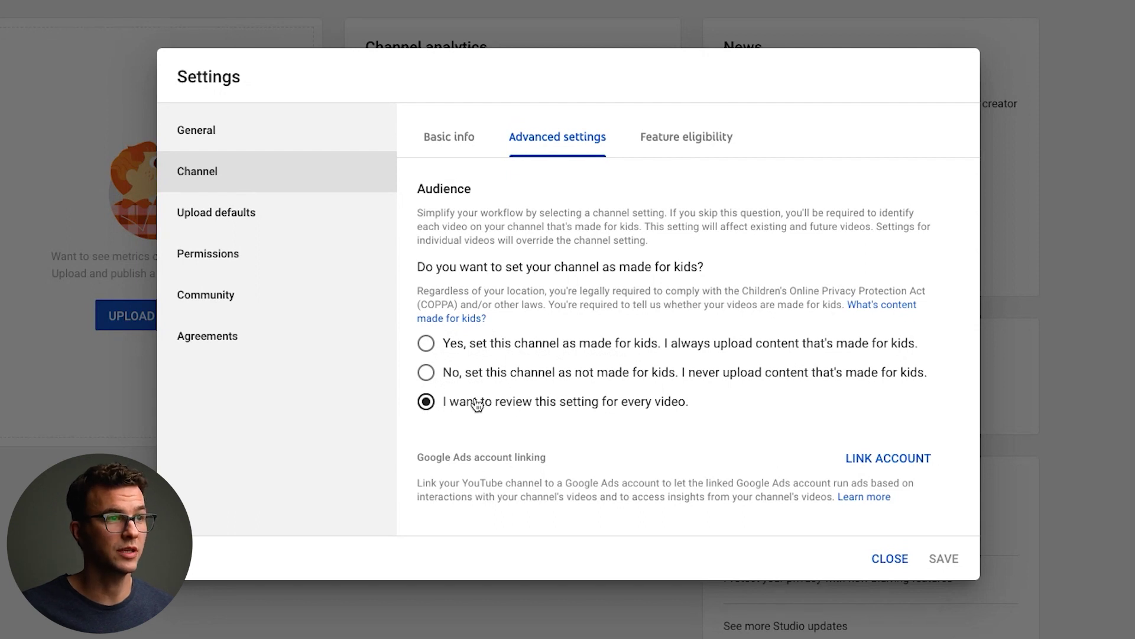
left_click(426, 372)
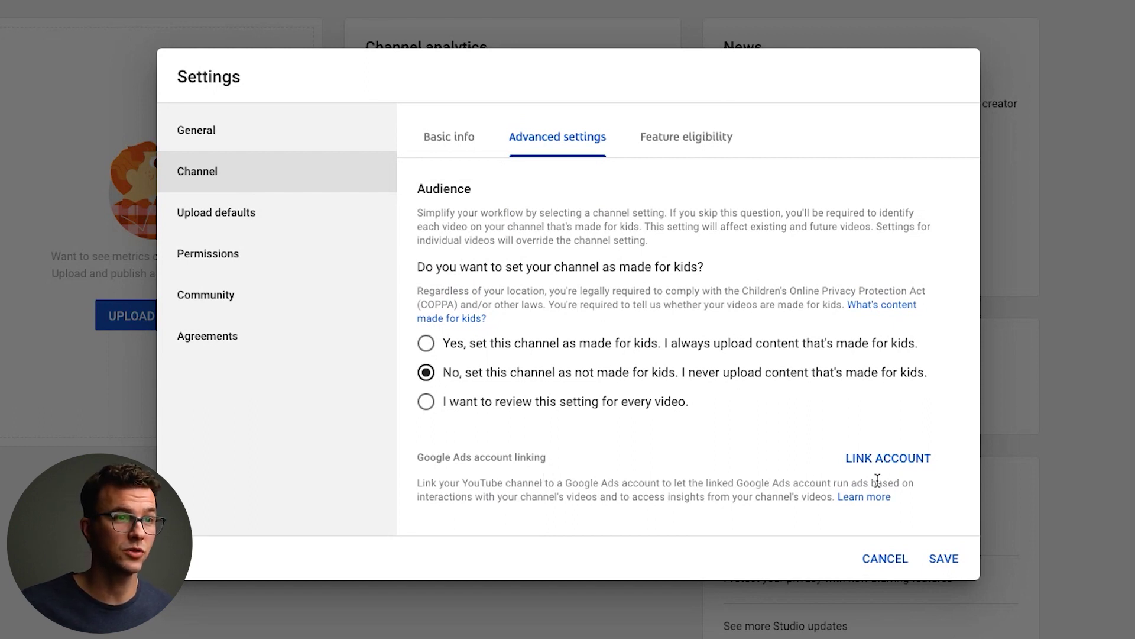
scroll(737, 467, "down", 3)
scroll(737, 466, "down", 5)
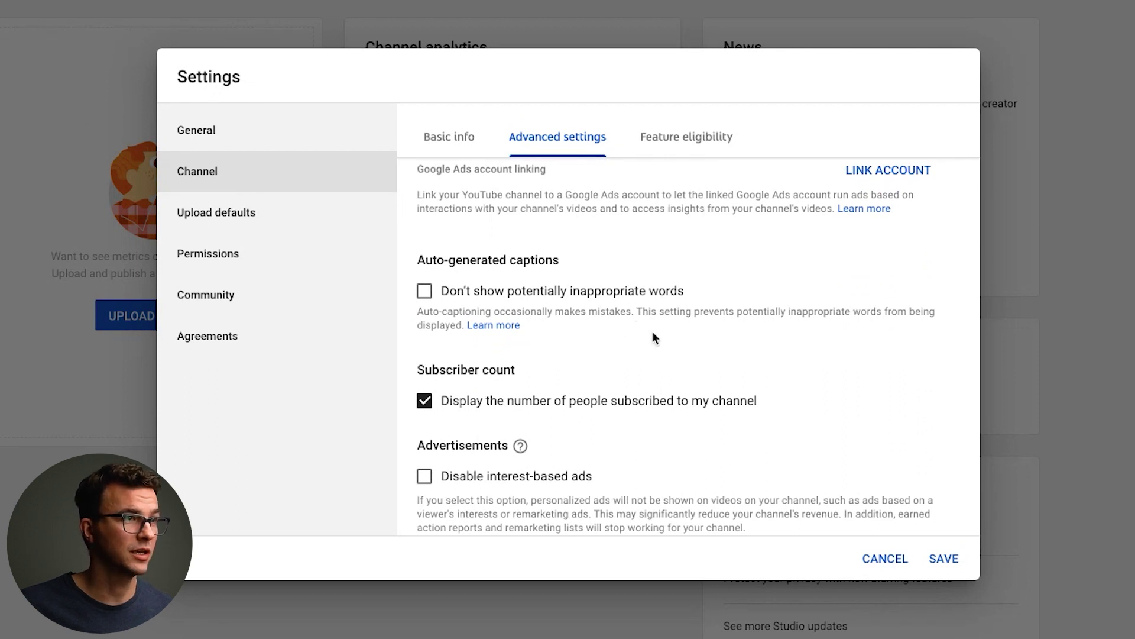
scroll(654, 337, "down", 2)
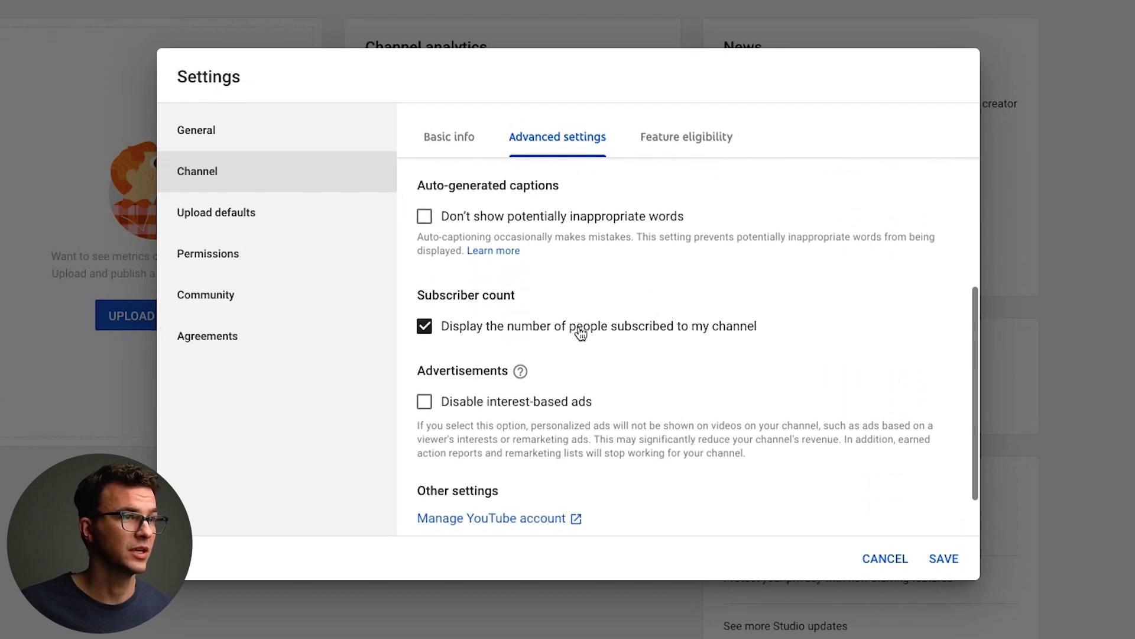
scroll(701, 402, "down", 2)
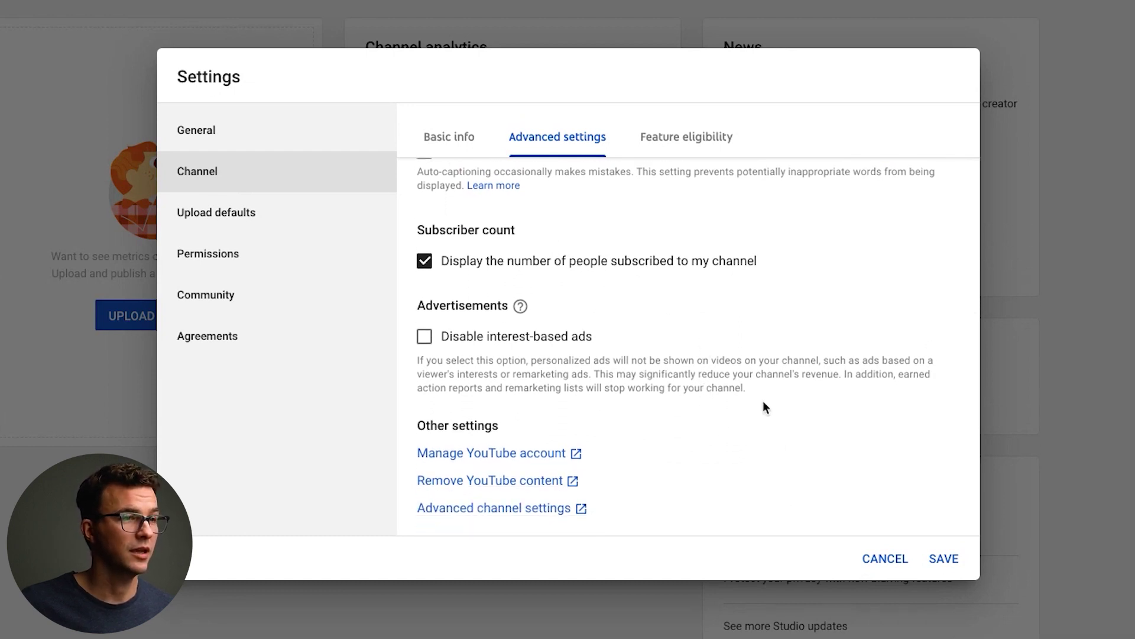
left_click(945, 558)
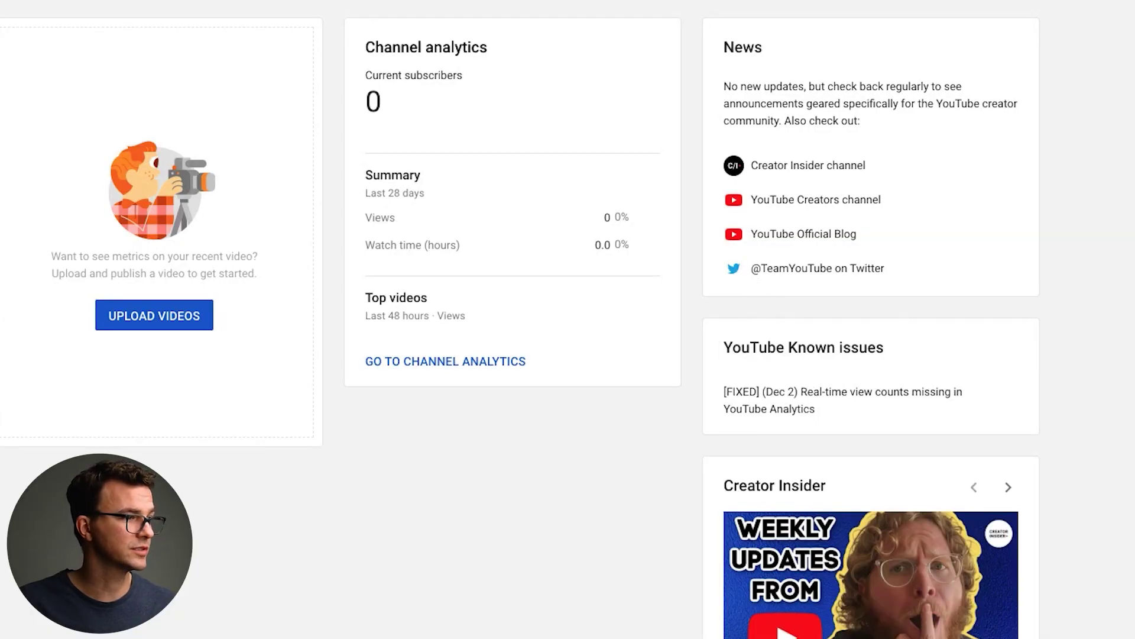
Make new uploads private by default in the upload defaults.
left_click(6, 591)
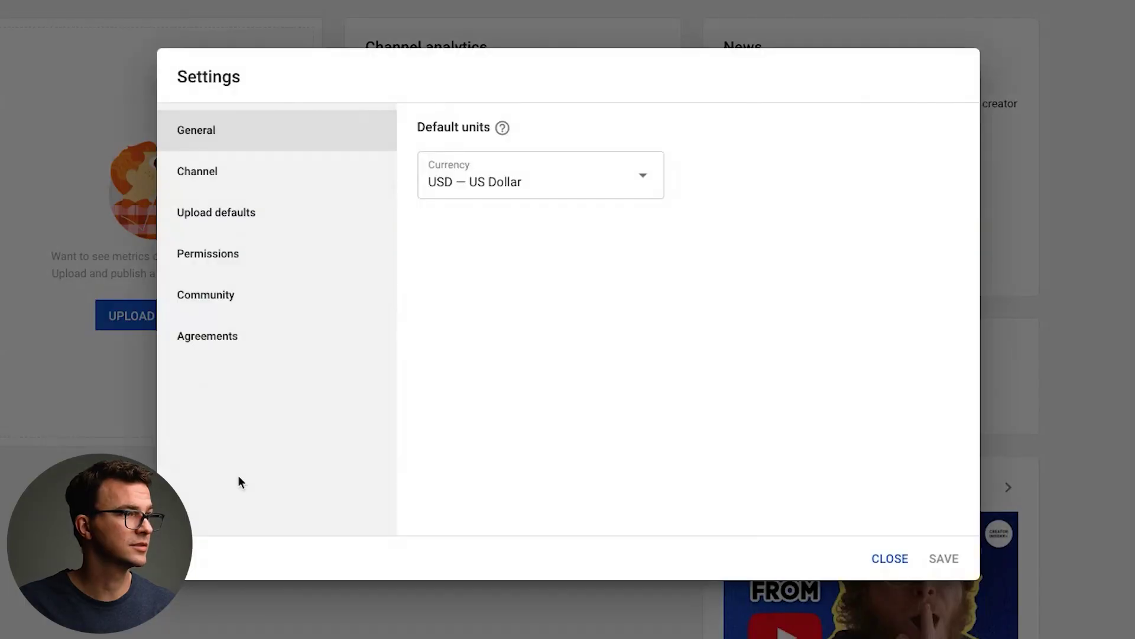
left_click(214, 216)
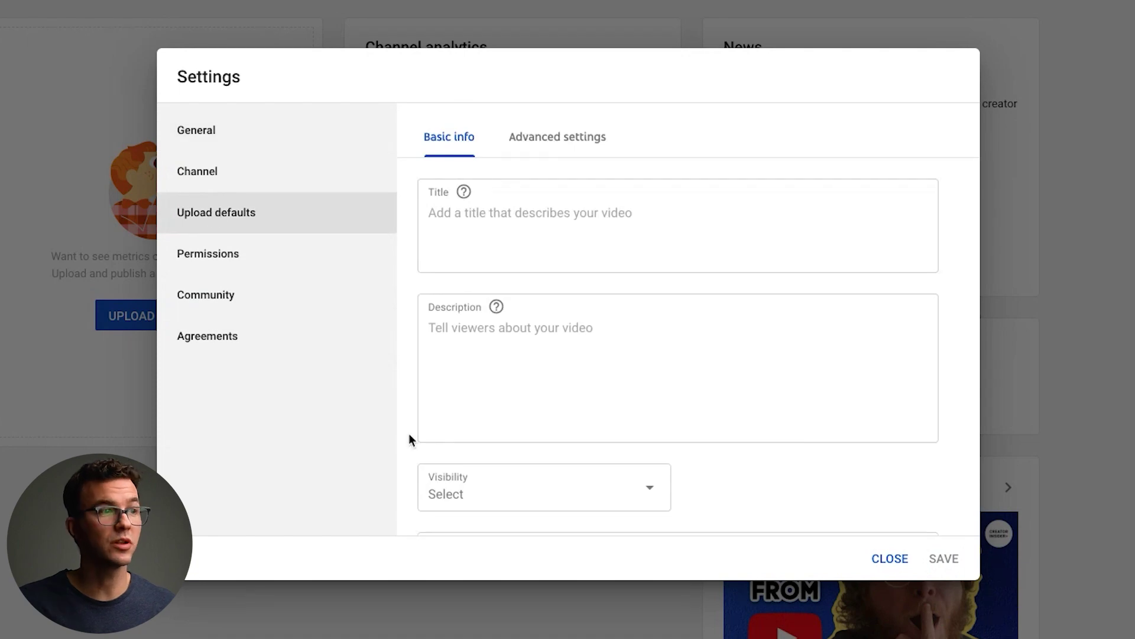
left_click(478, 500)
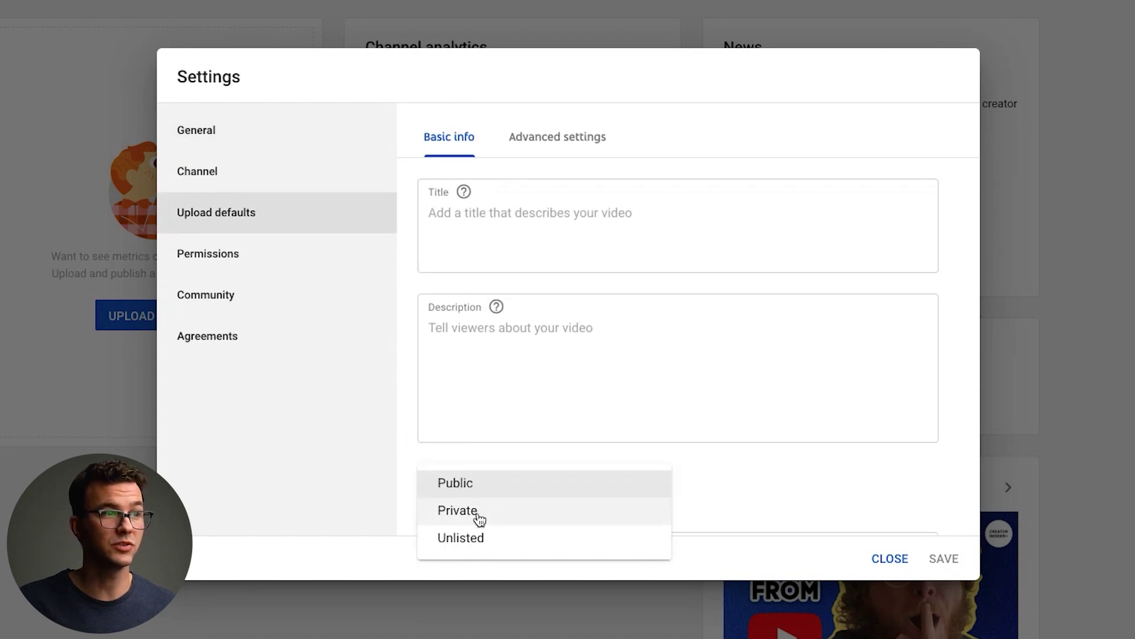
left_click(477, 516)
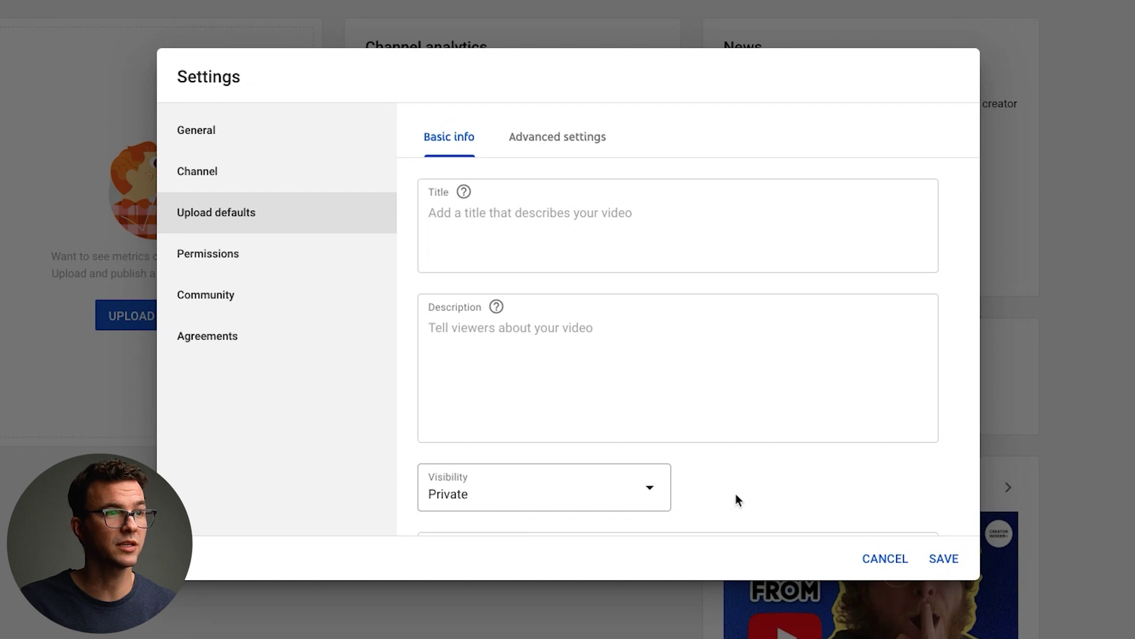
scroll(743, 478, "down", 3)
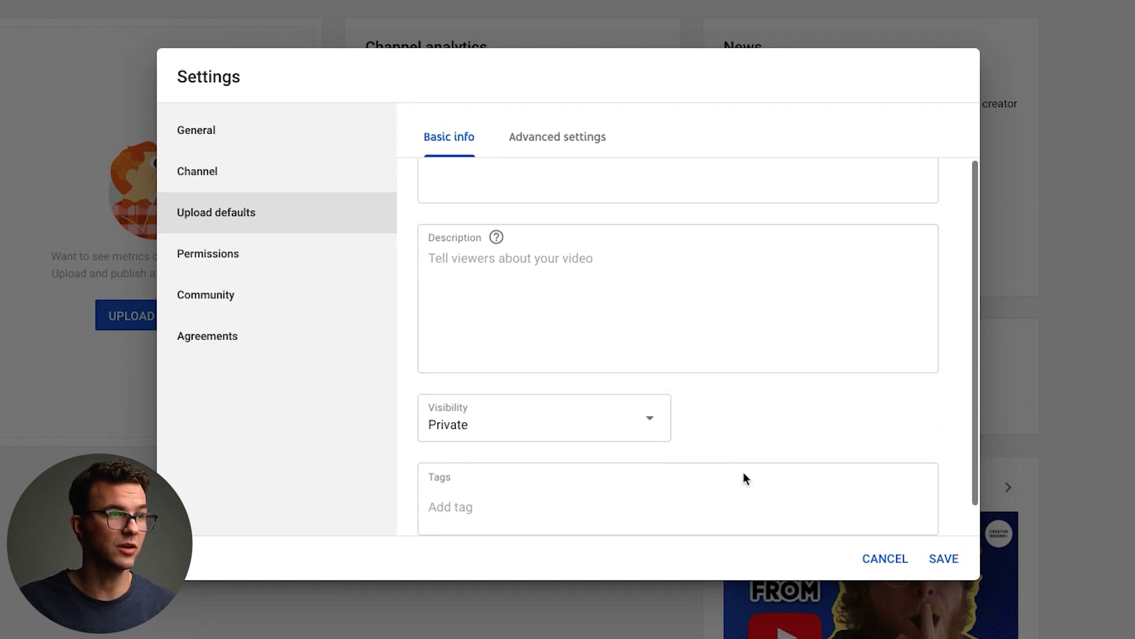
scroll(727, 464, "up", 1)
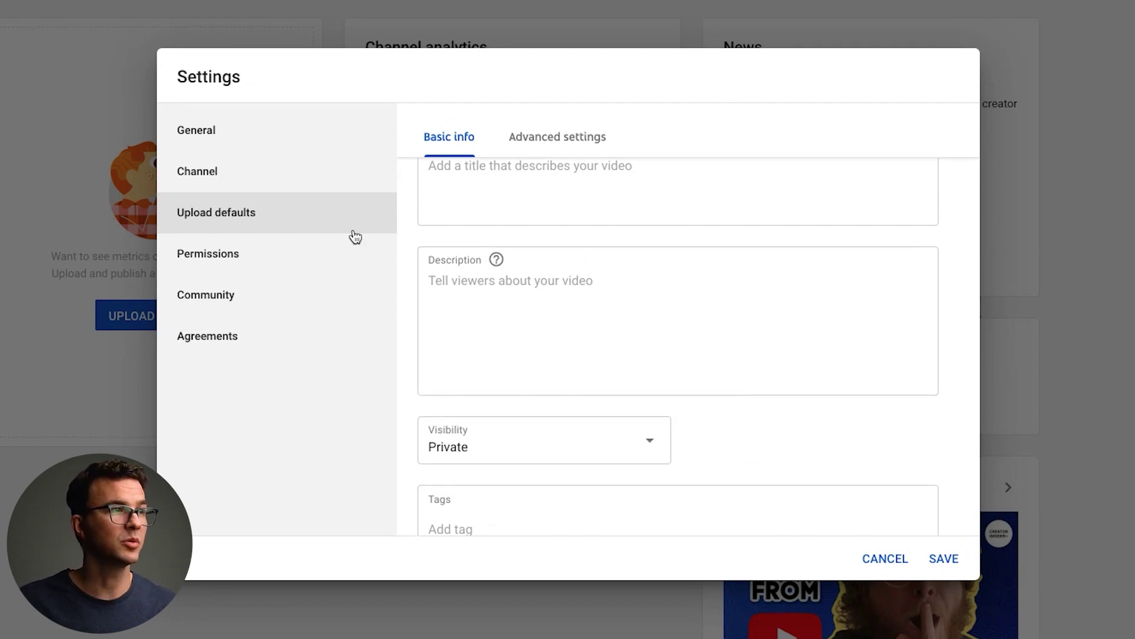
Set English as the default video language in the advanced upload defaults.
left_click(564, 145)
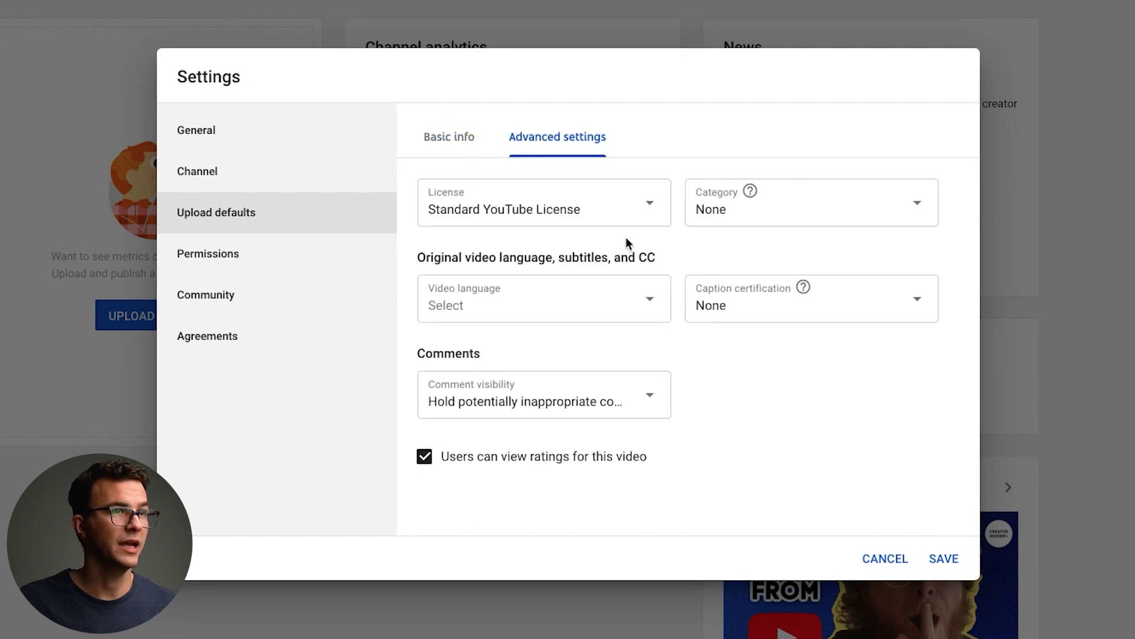
left_click(544, 307)
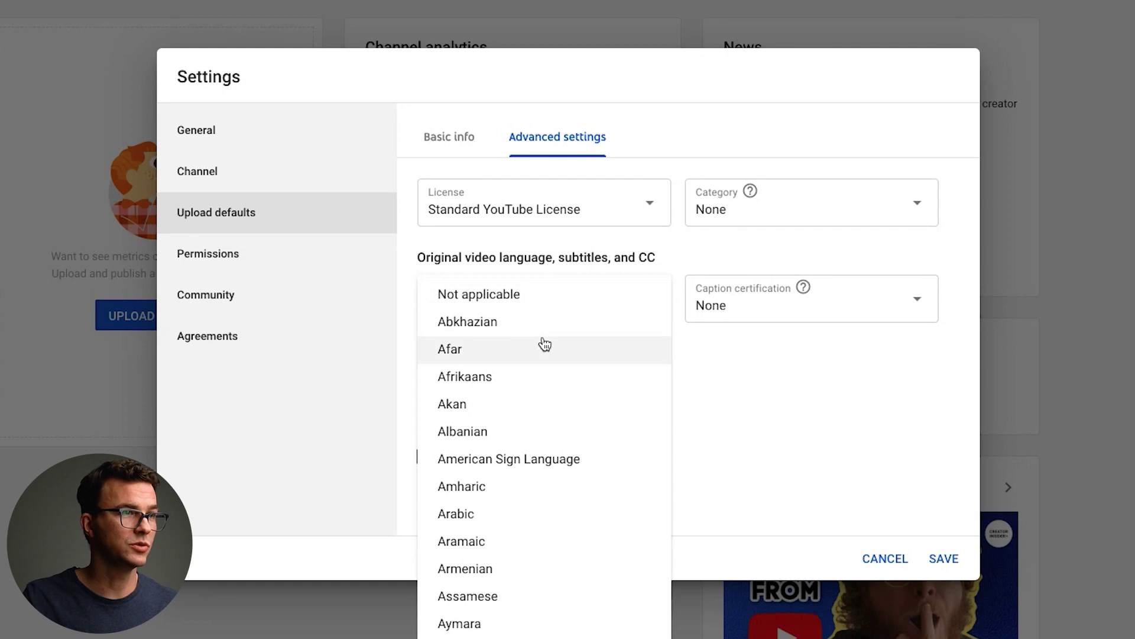
scroll(543, 517, "down", 13)
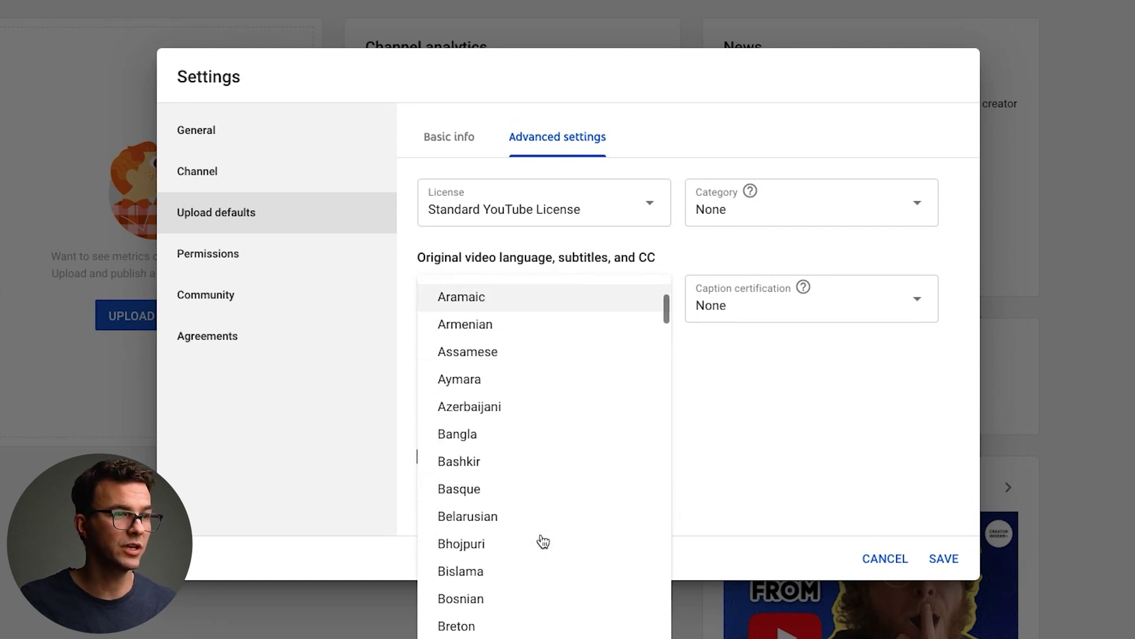
scroll(543, 541, "down", 6)
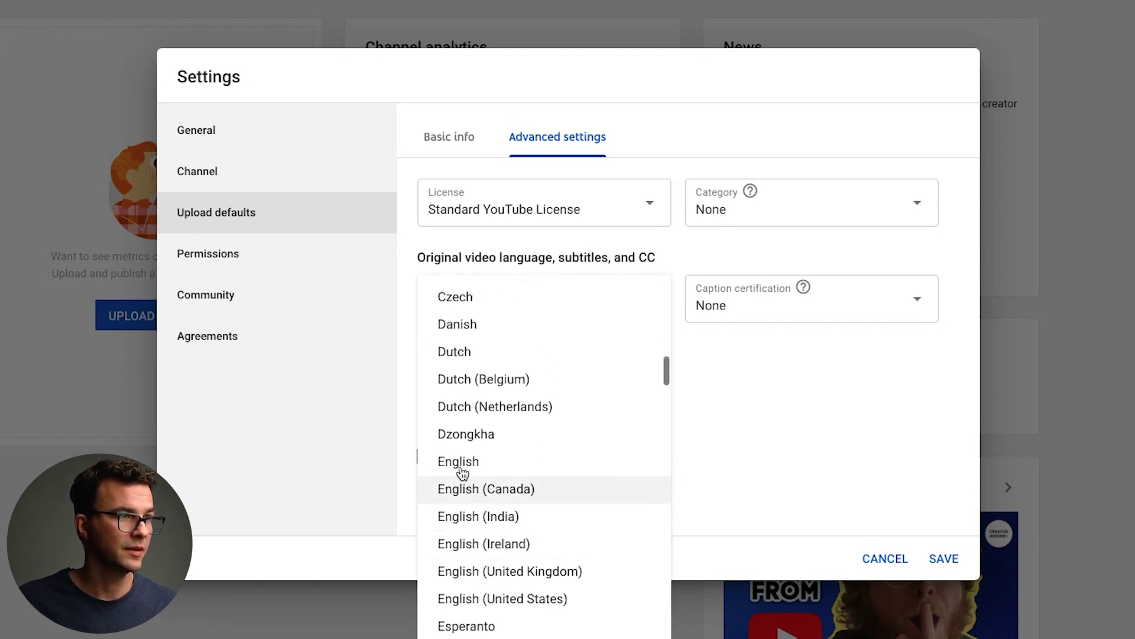
left_click(462, 439)
left_click(479, 309)
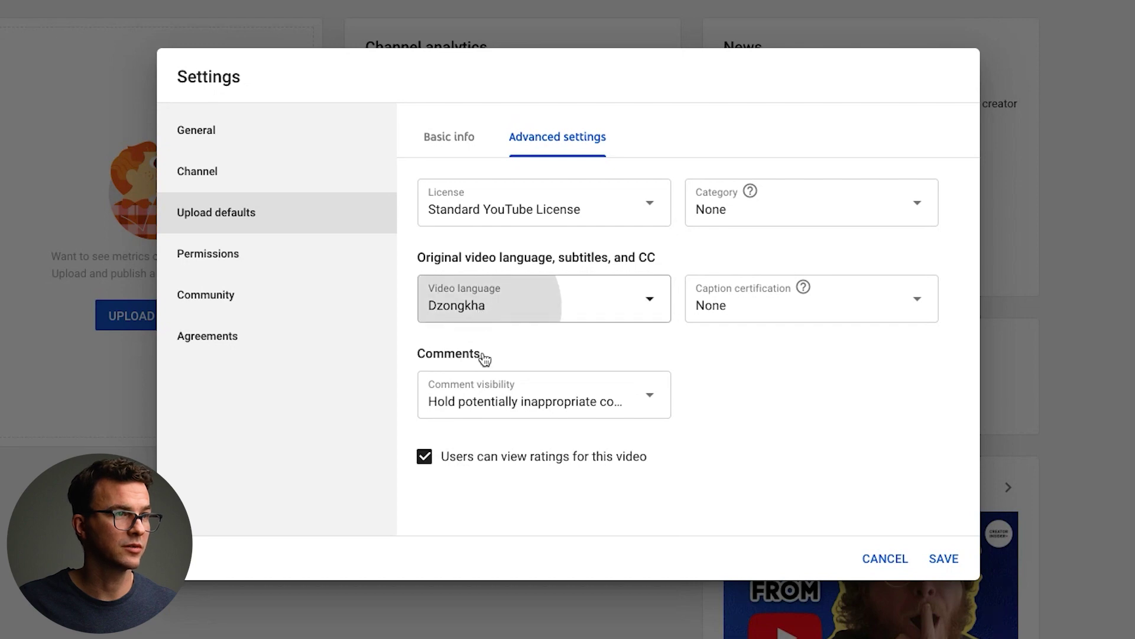
left_click(471, 509)
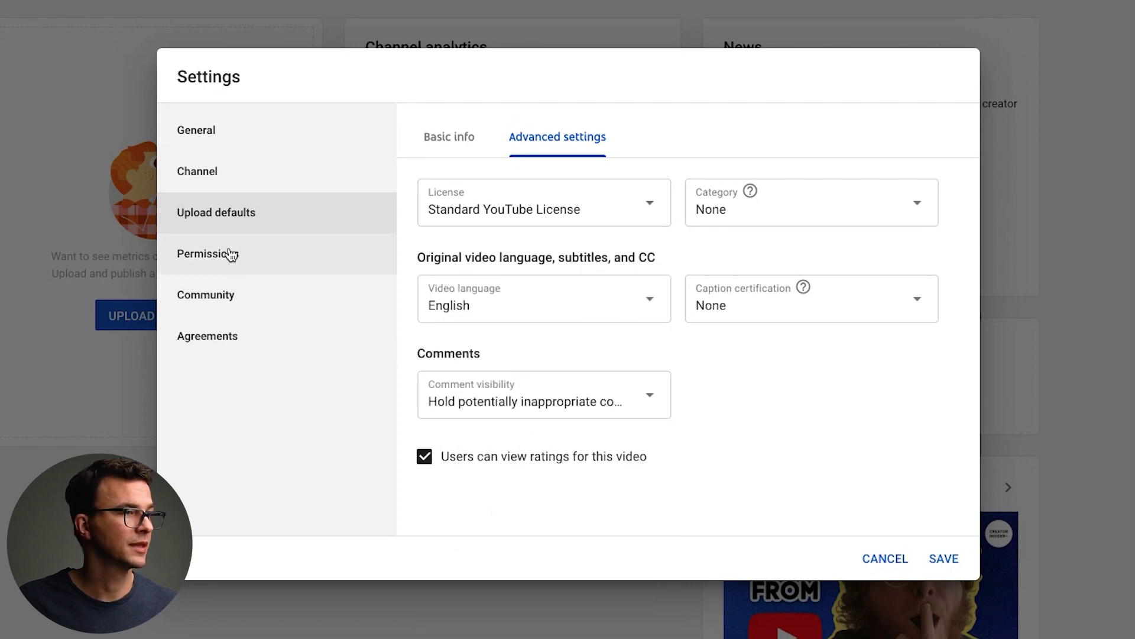
Turn on blocking of links in new comments in the Community settings.
left_click(232, 304)
scroll(575, 413, "down", 2)
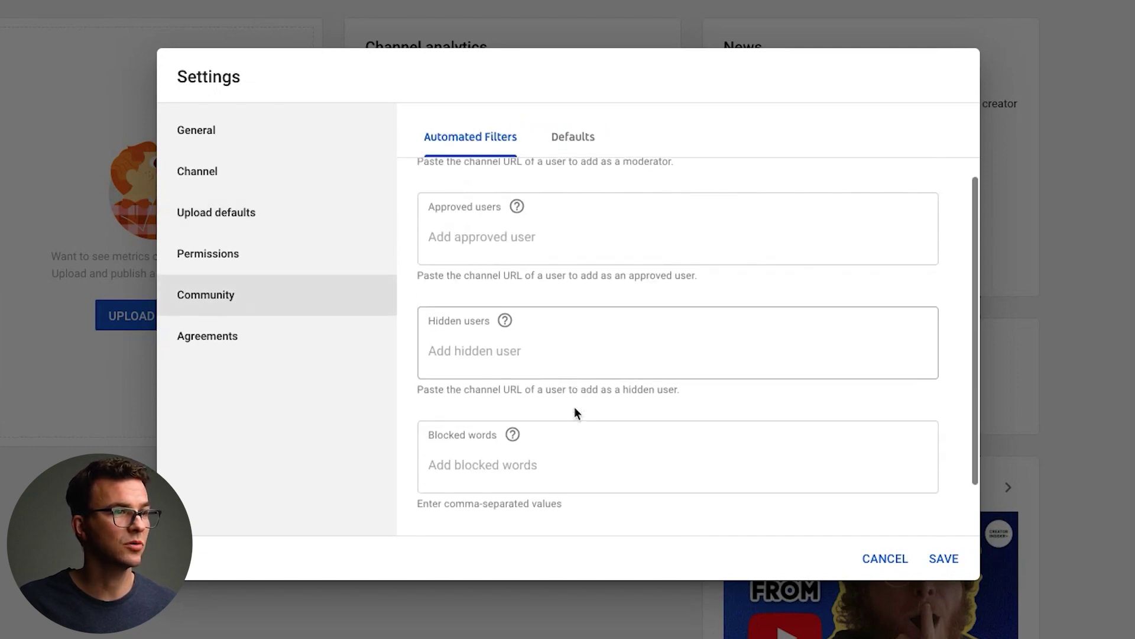
scroll(574, 406, "down", 1)
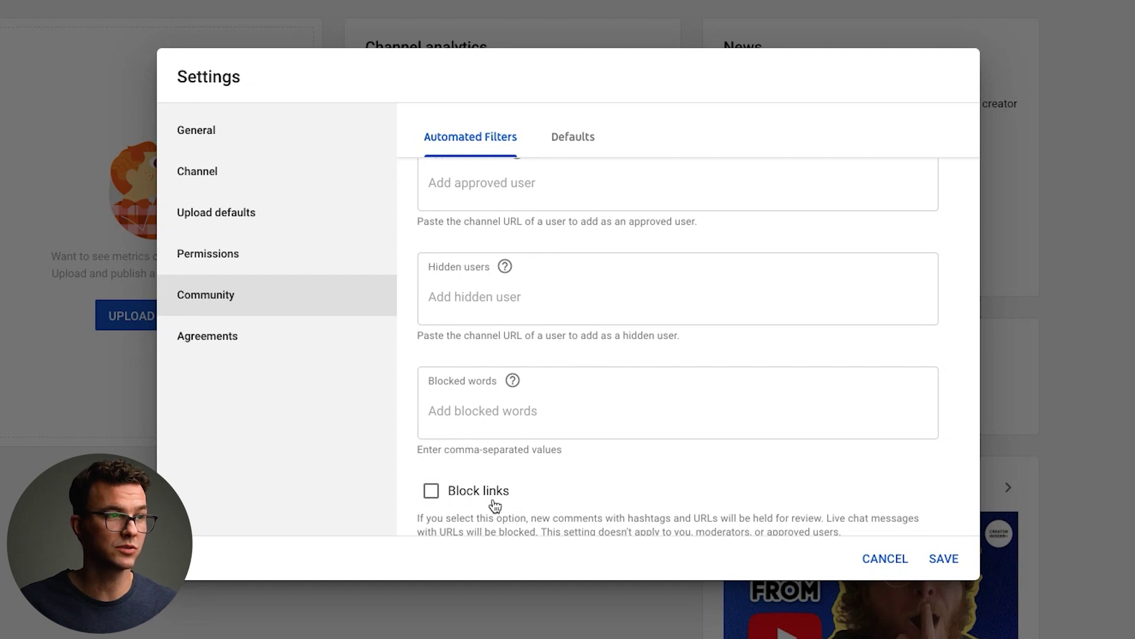
left_click(431, 491)
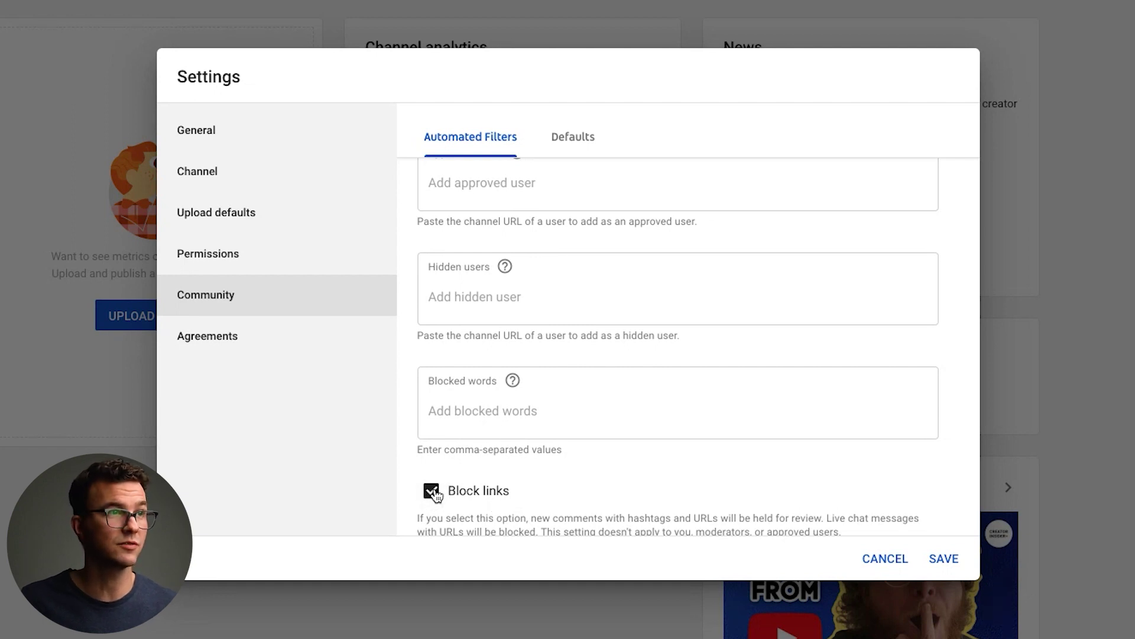
Keep holding potentially inappropriate comments on new videos for review, and save.
left_click(569, 138)
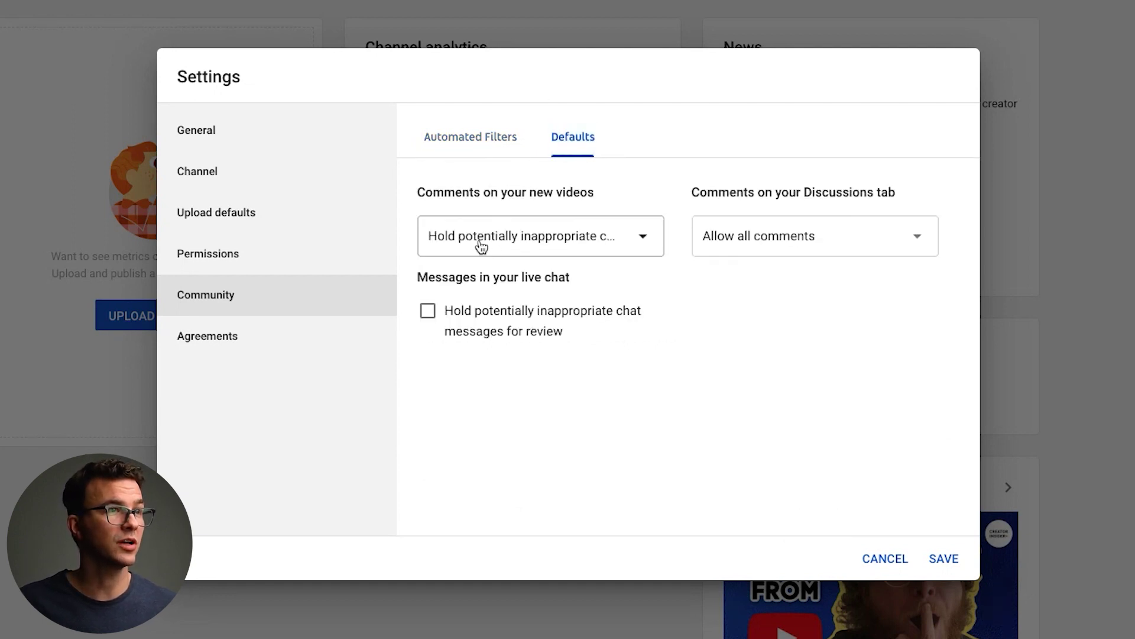
left_click(591, 246)
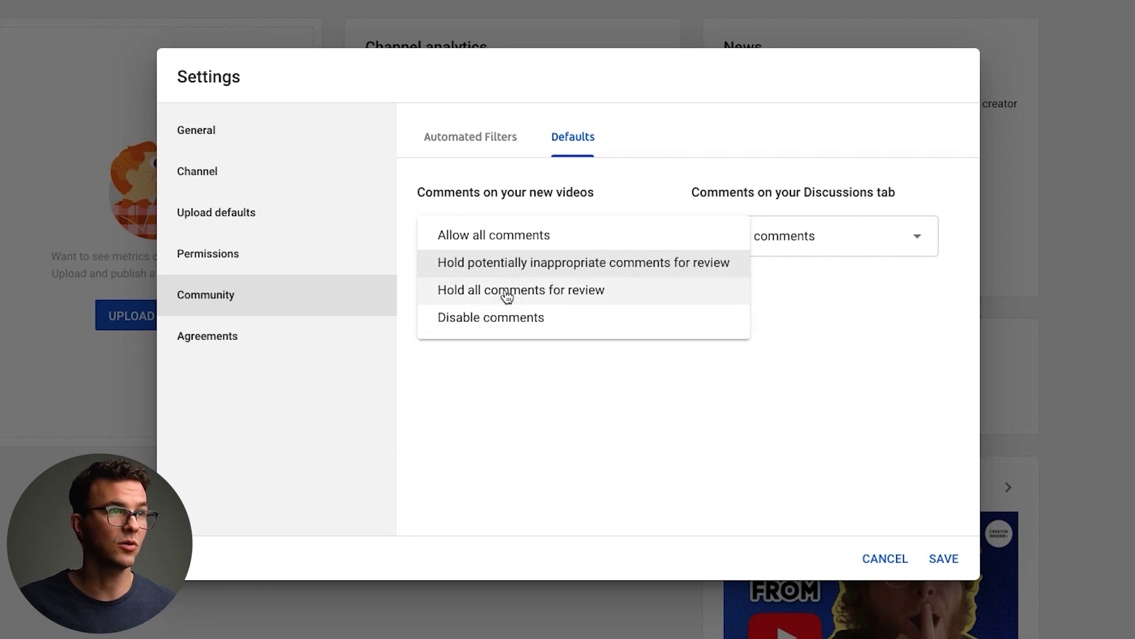
left_click(544, 267)
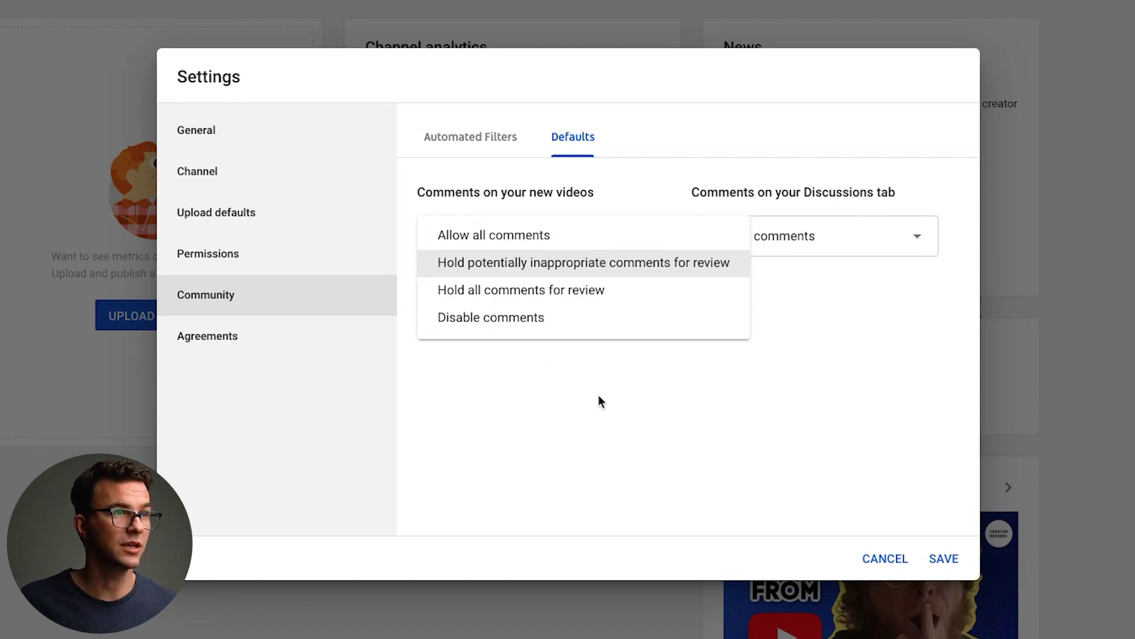
left_click(945, 559)
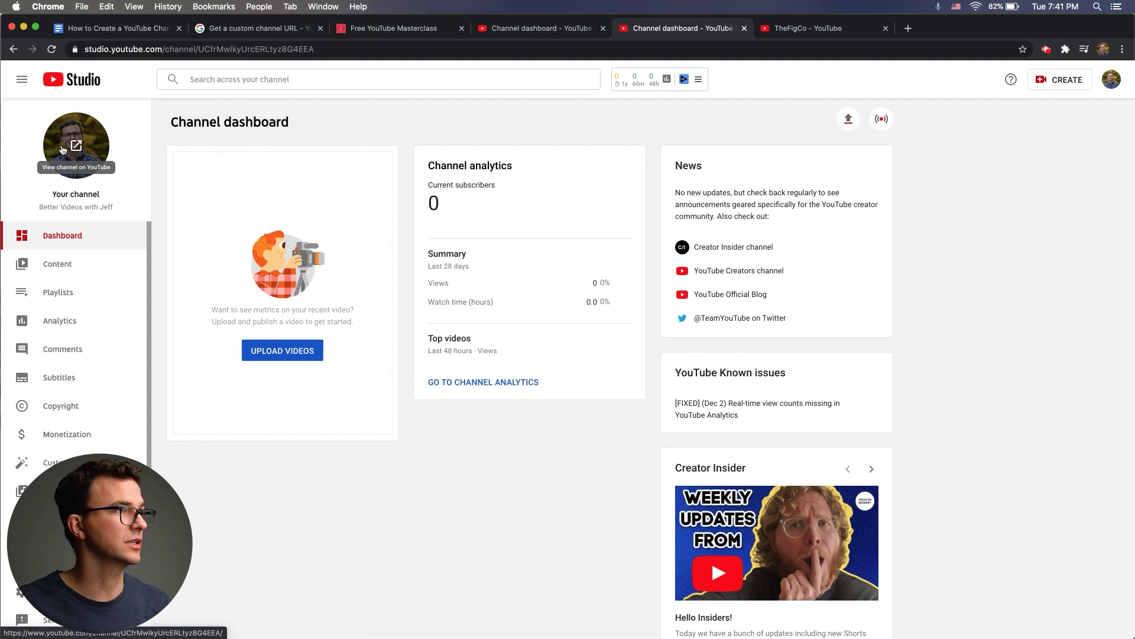
Open the public Better Videos with Jeff channel page in a new tab, then return to Studio.
left_click(62, 149)
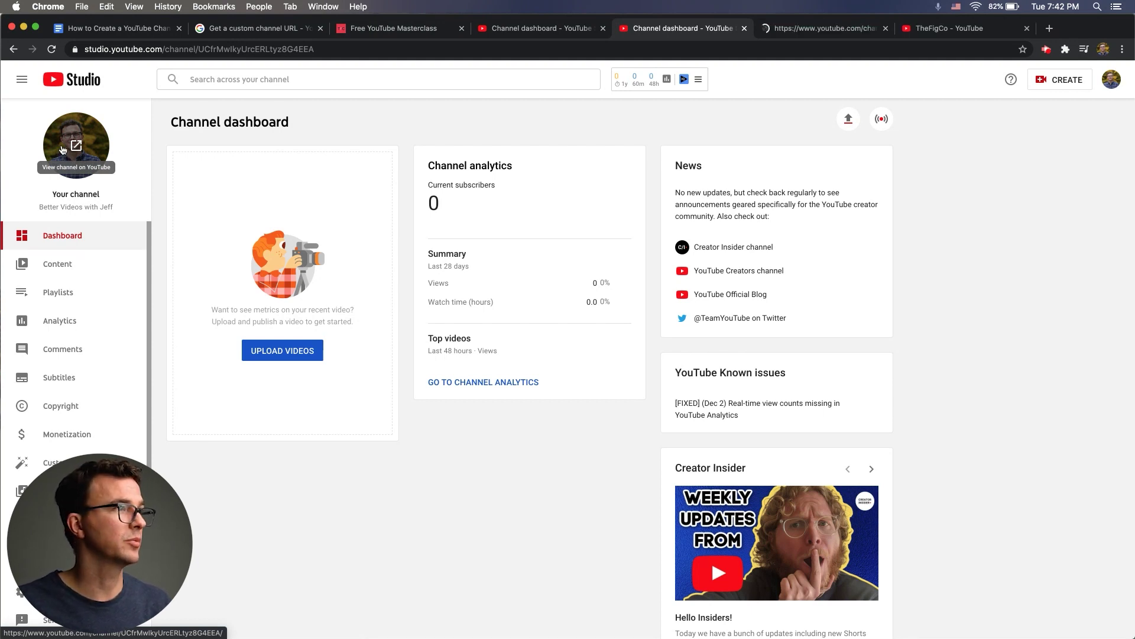
left_click(792, 27)
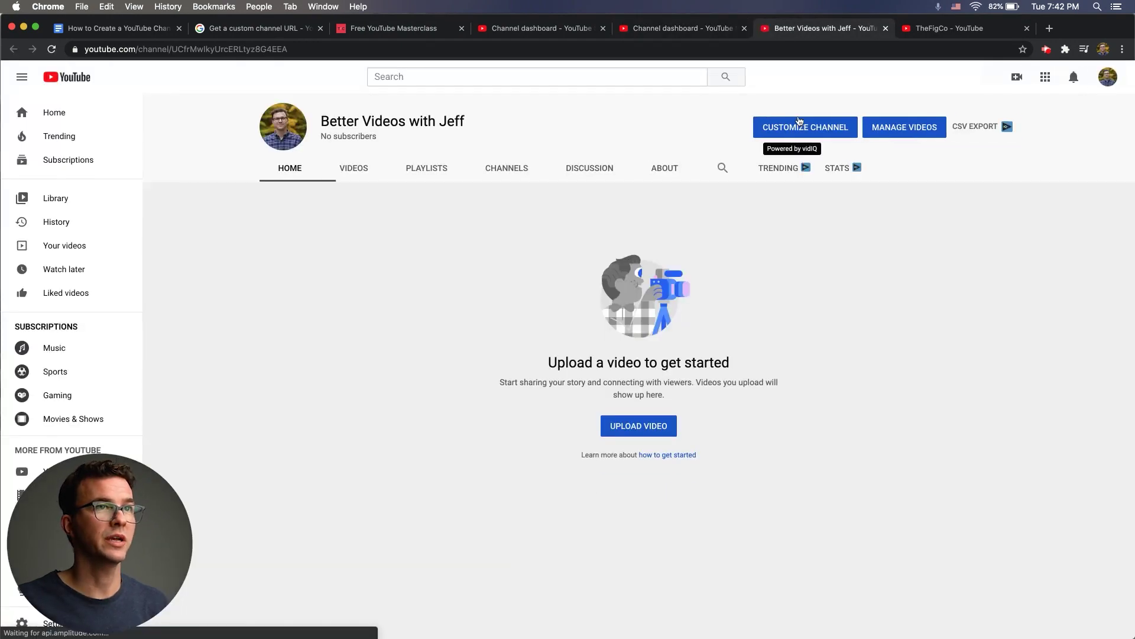
left_click(680, 28)
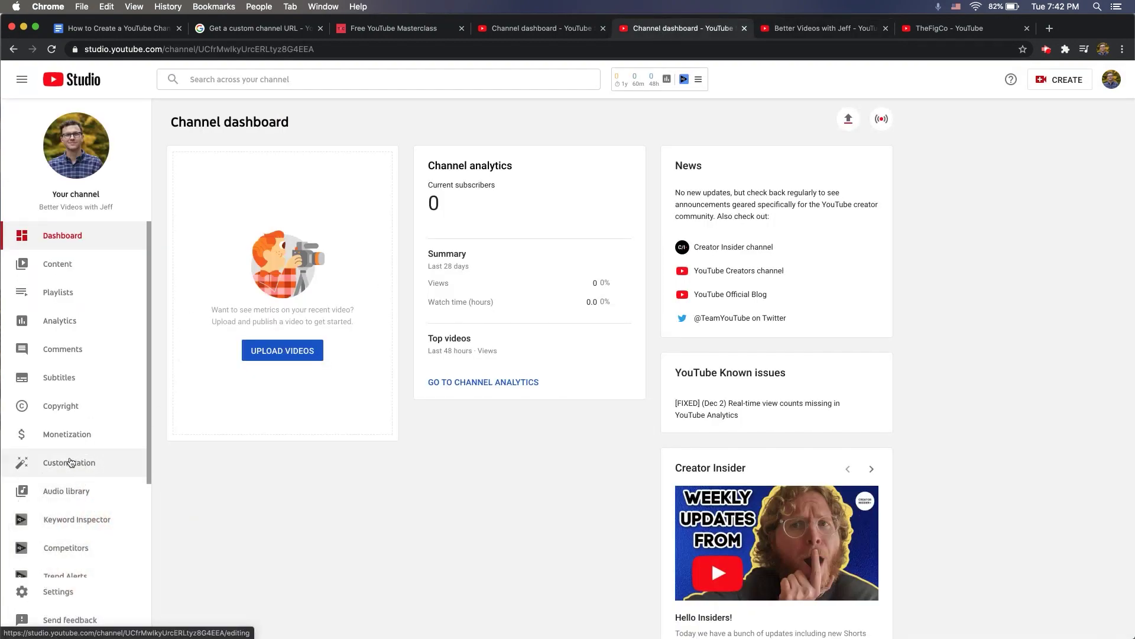
left_click(69, 461)
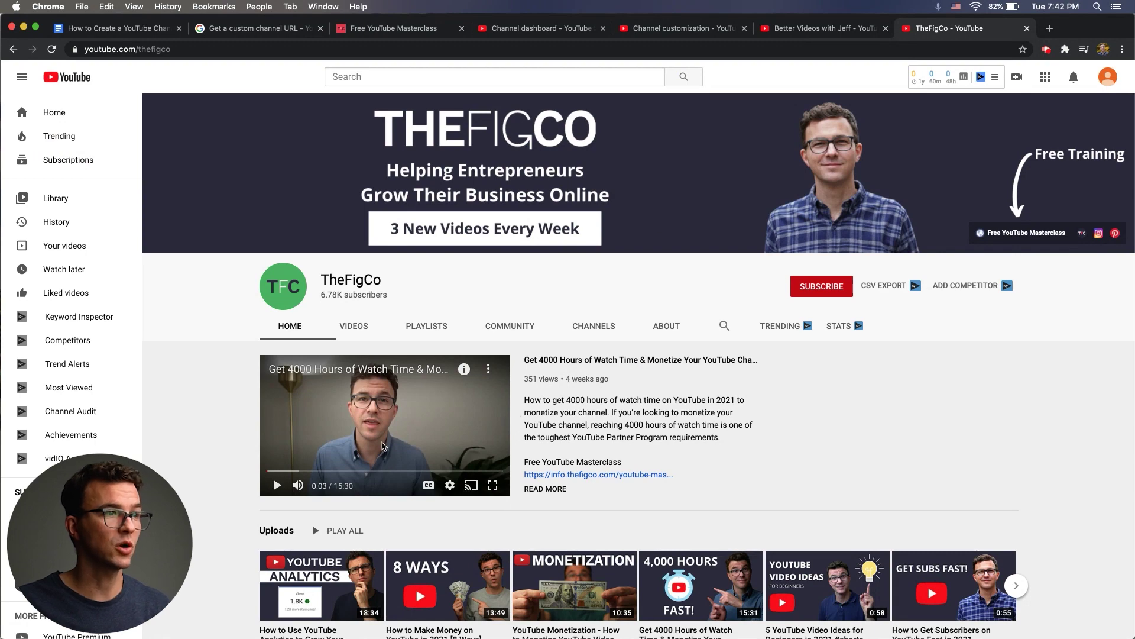
Browse TheFigCo's homepage sections for reference, then bring up the Branding settings.
scroll(228, 534, "down", 2)
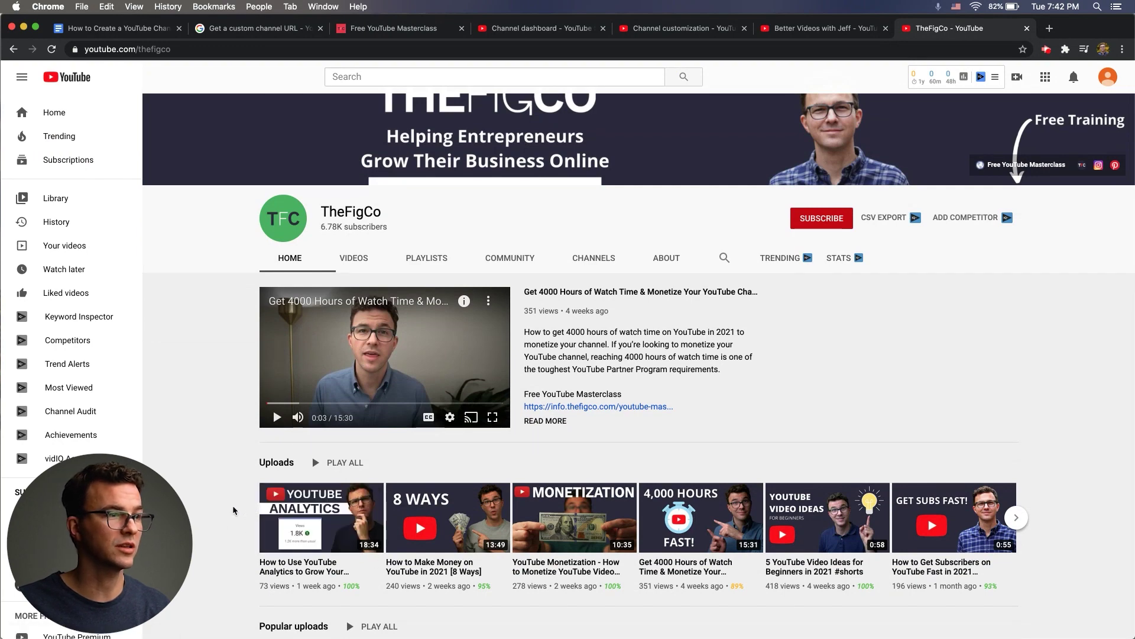
scroll(236, 511, "down", 6)
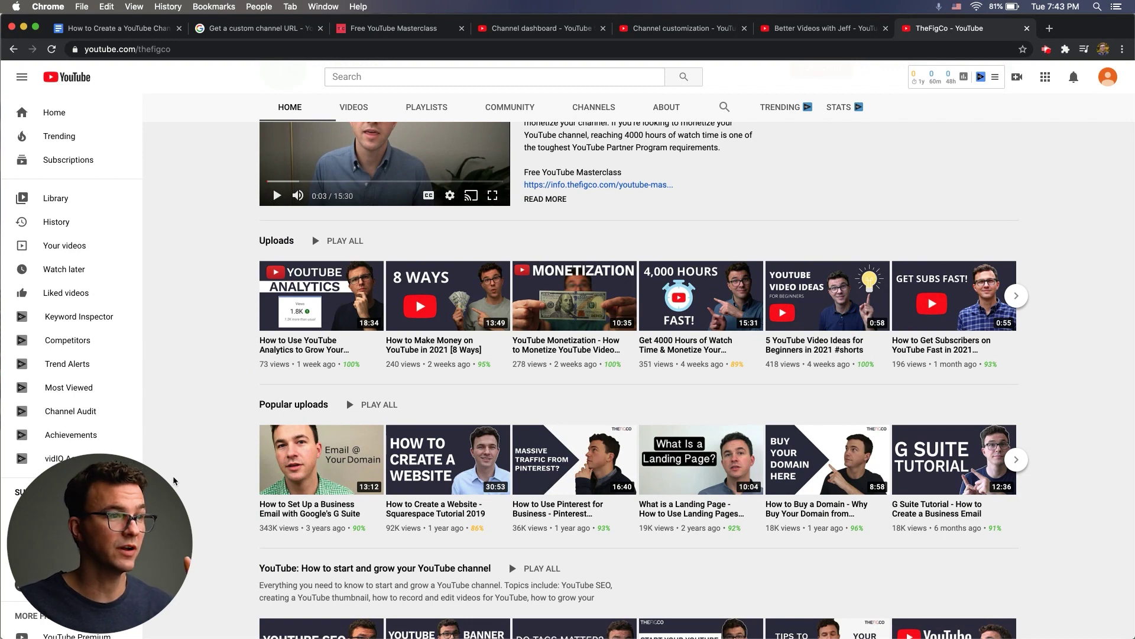
scroll(174, 480, "down", 3)
scroll(173, 481, "down", 3)
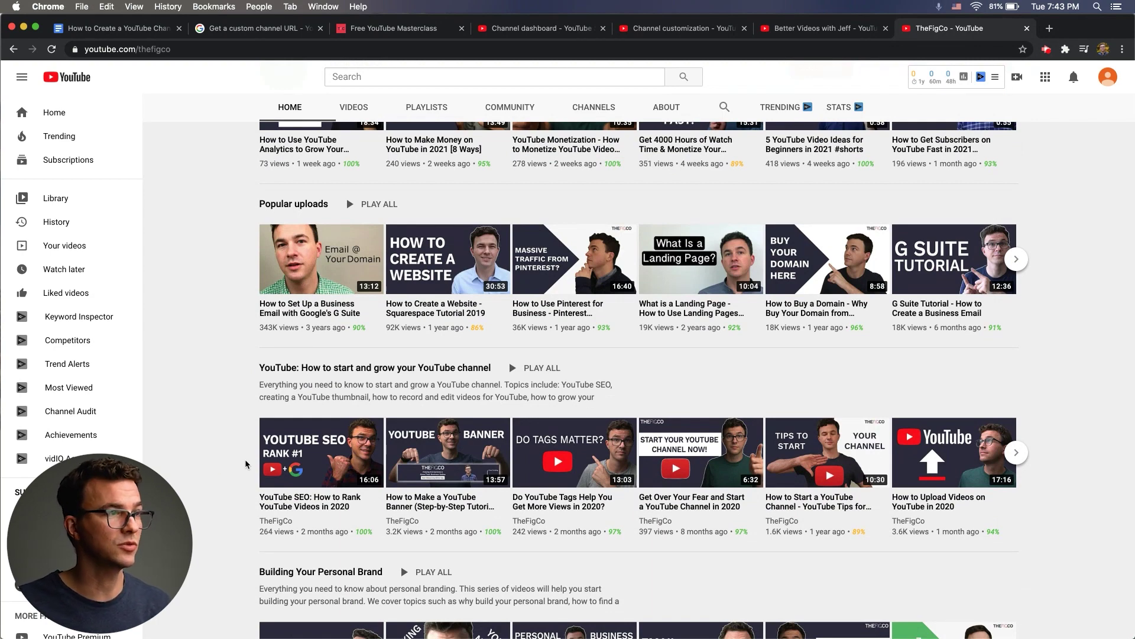
scroll(243, 473, "down", 3)
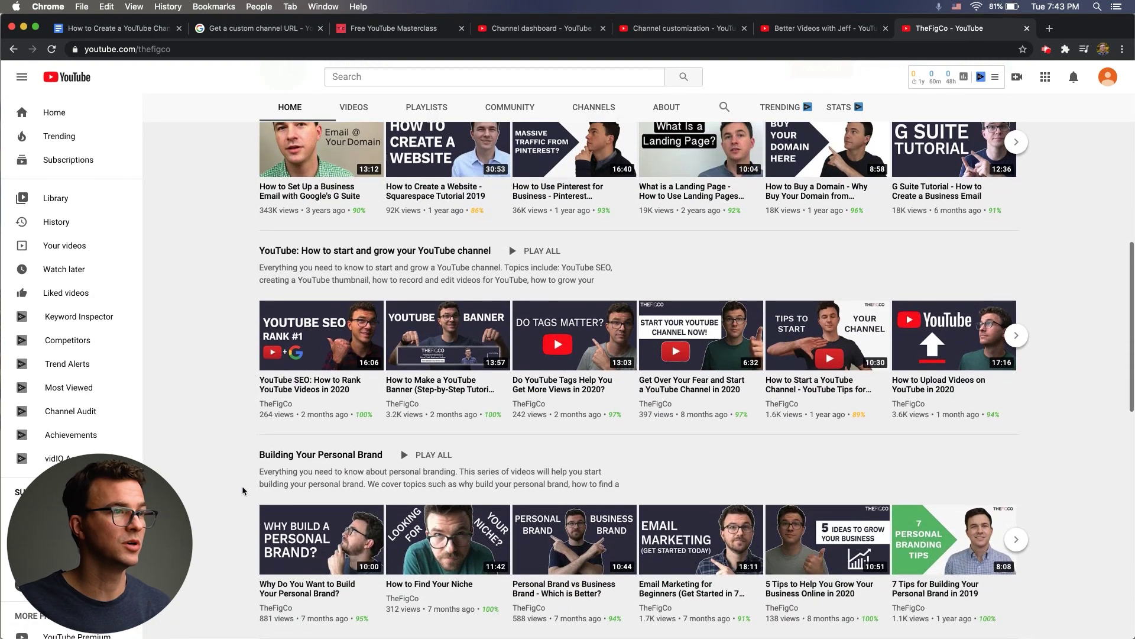
scroll(243, 490, "down", 7)
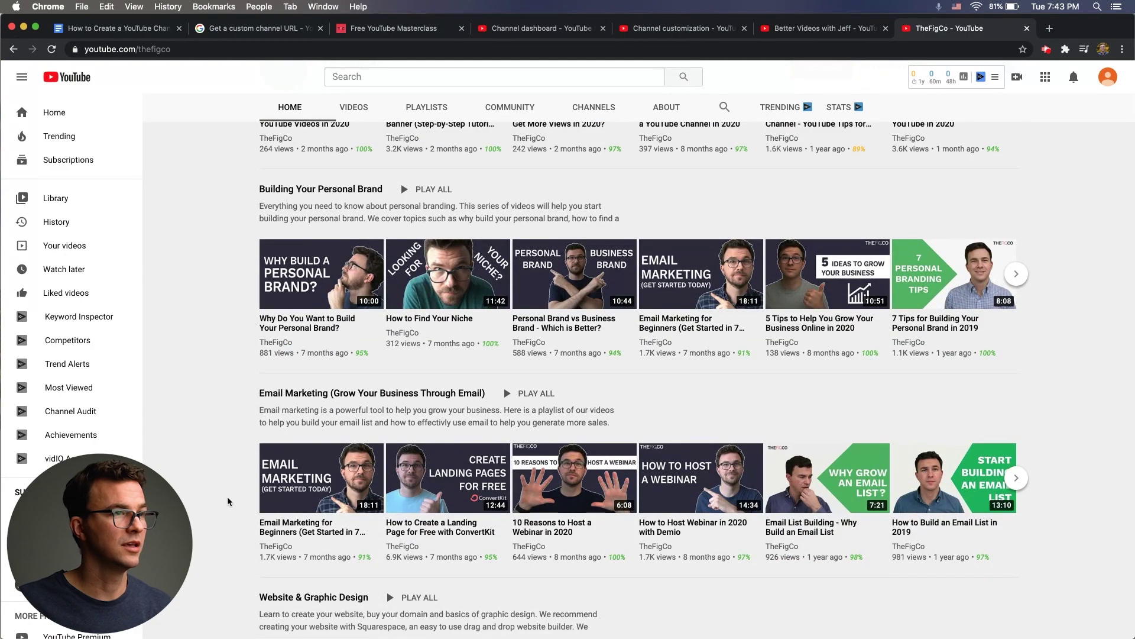
scroll(228, 501, "down", 2)
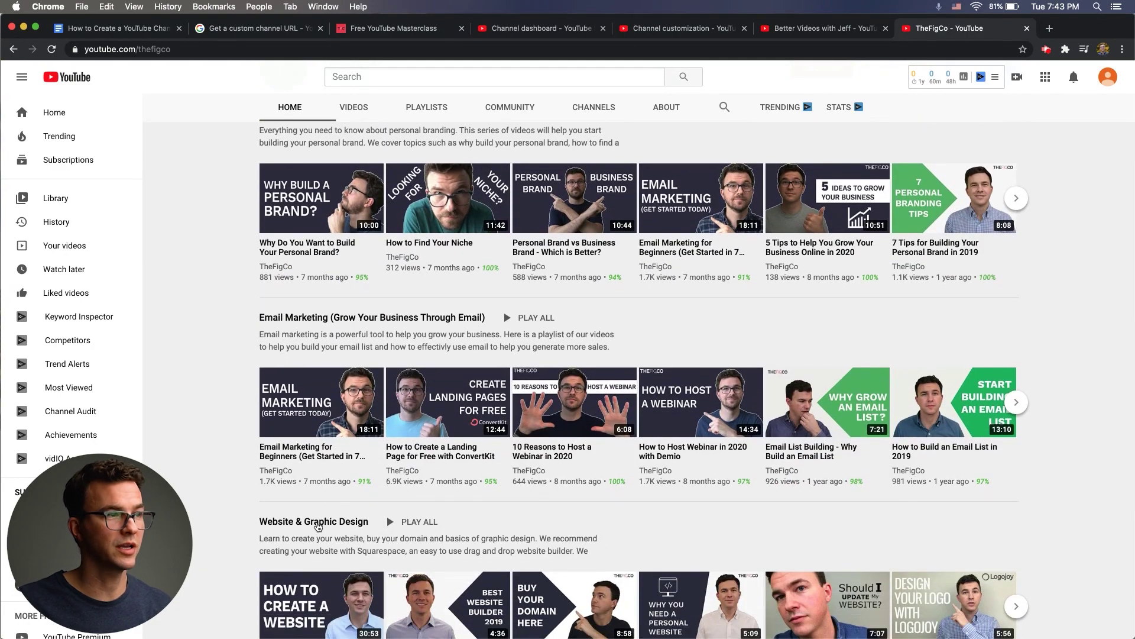
scroll(225, 573, "down", 2)
scroll(225, 572, "up", 10)
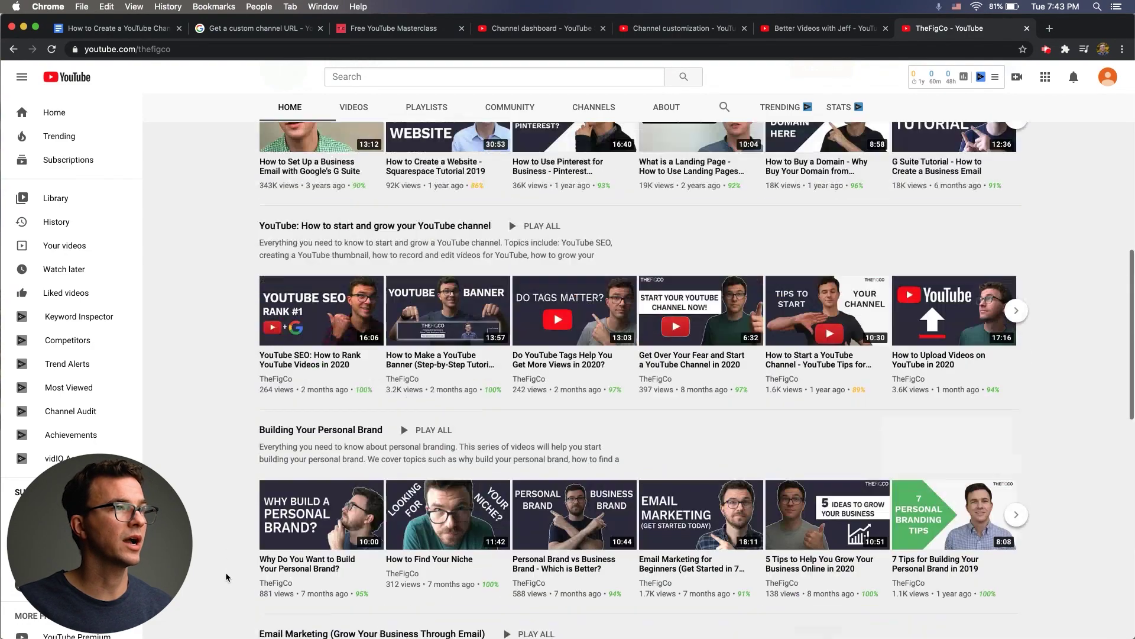
scroll(226, 573, "up", 15)
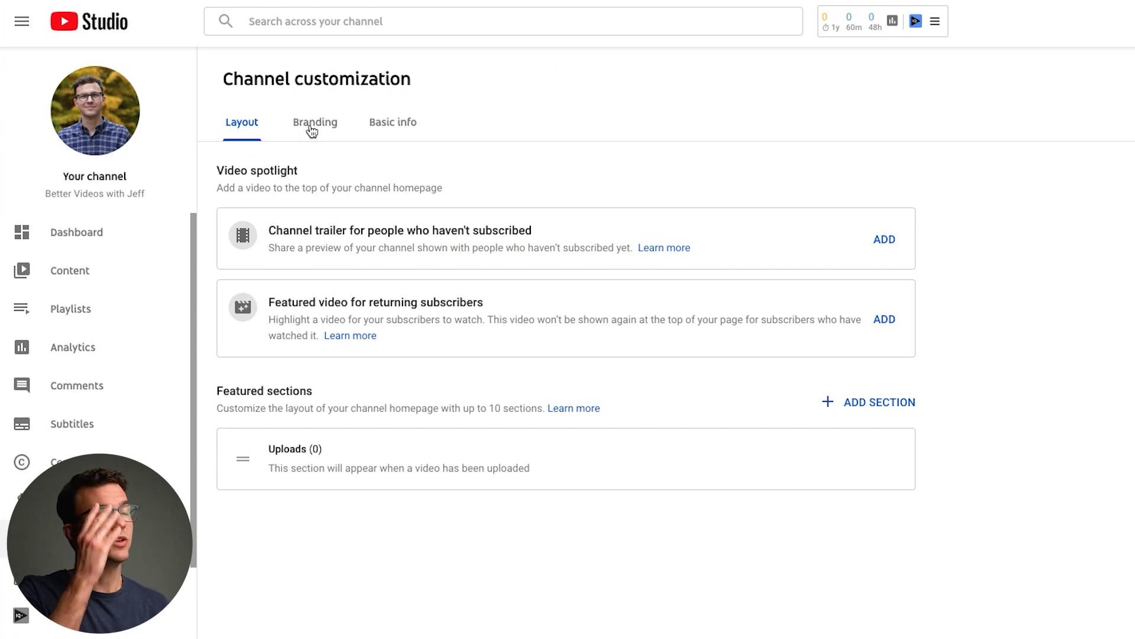
left_click(312, 125)
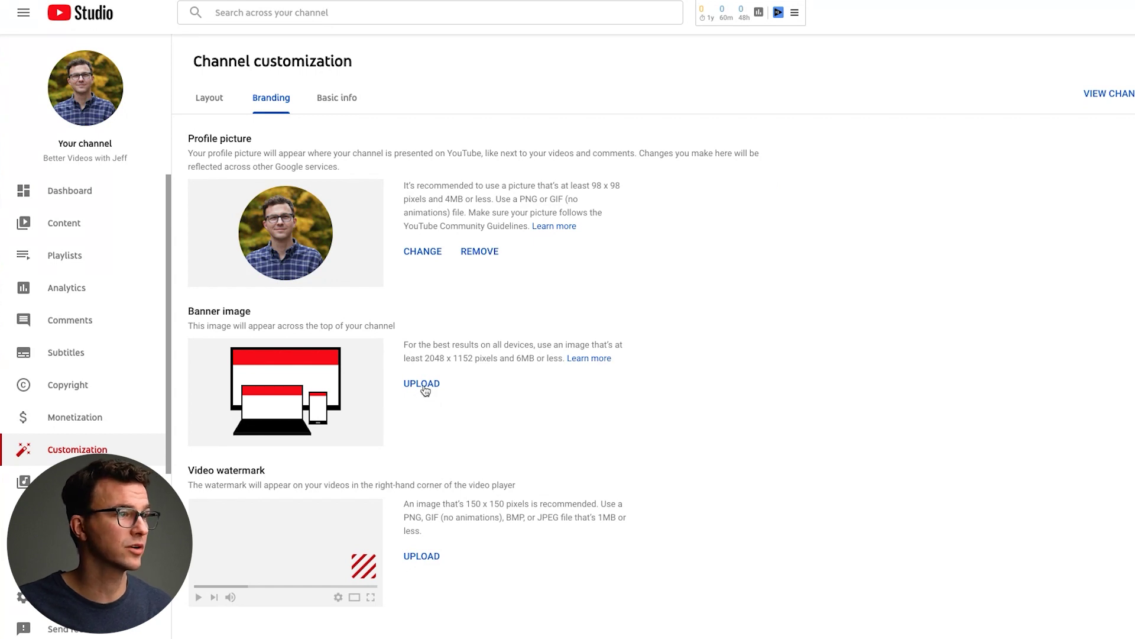
Start uploading a banner image from the Branding page.
left_click(423, 385)
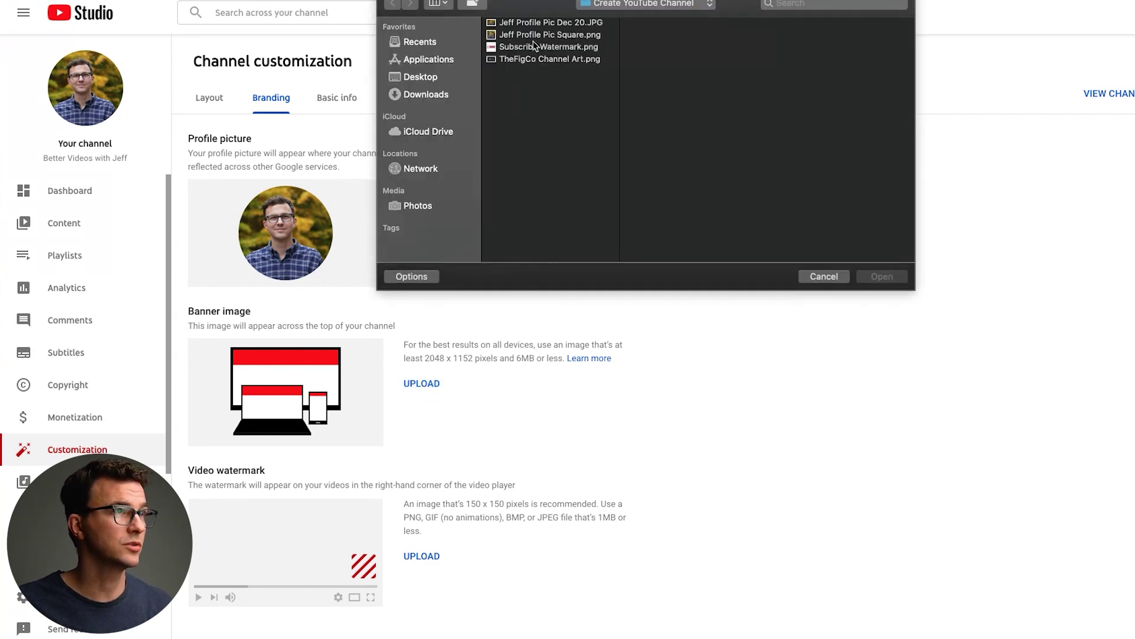
Upload TheFigCo Channel Art.png as the channel banner and accept its crop.
left_click(544, 59)
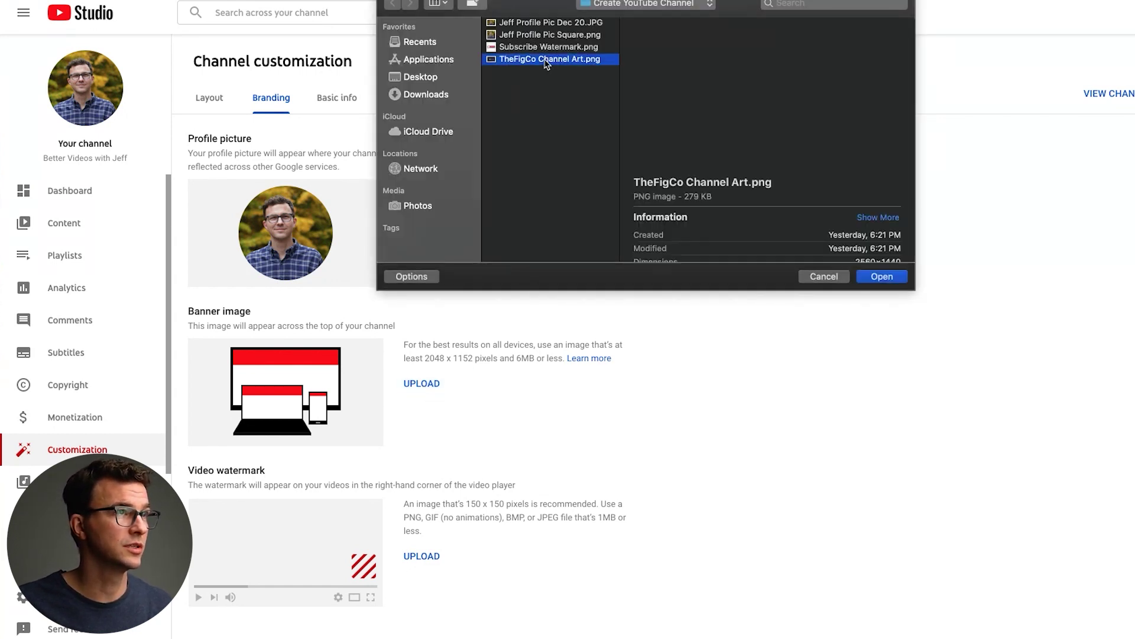
left_click(872, 277)
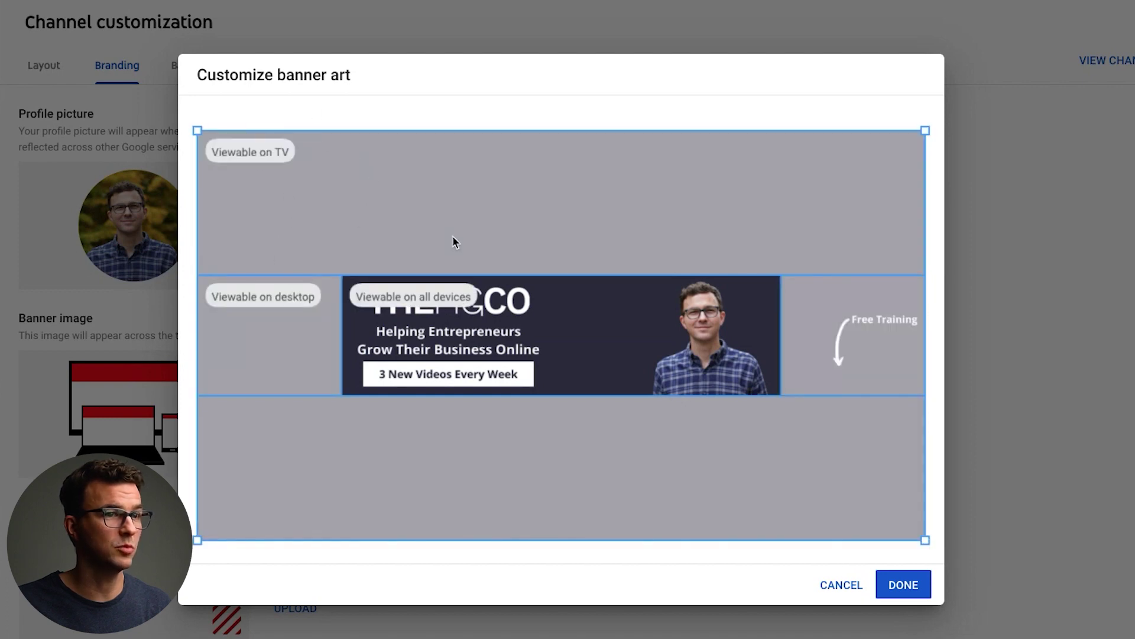
left_click(902, 585)
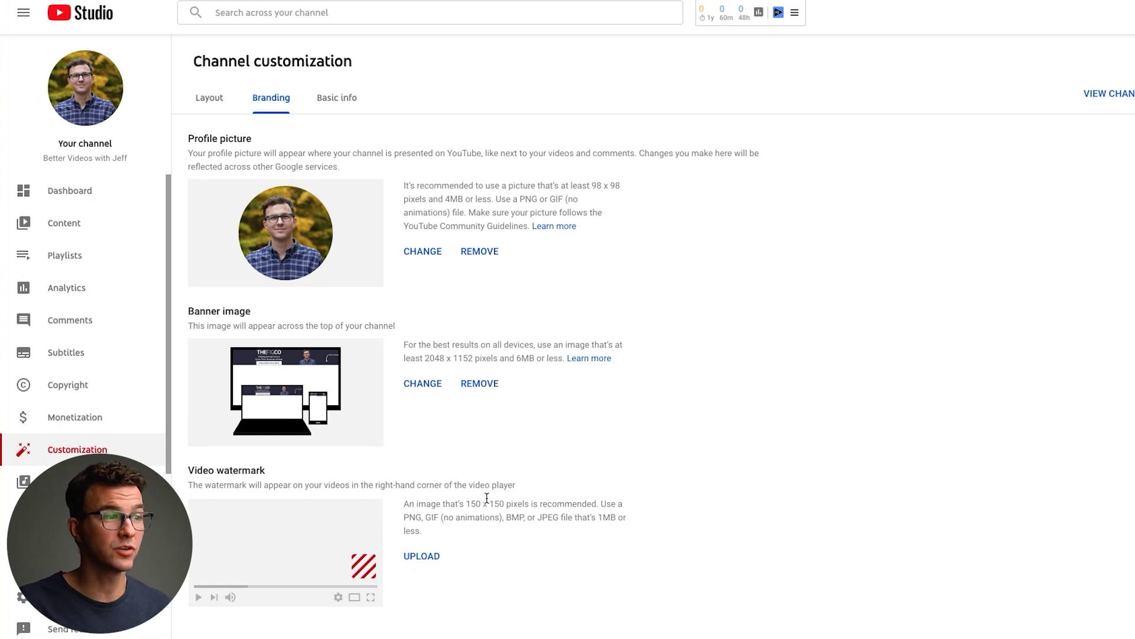
left_click(417, 559)
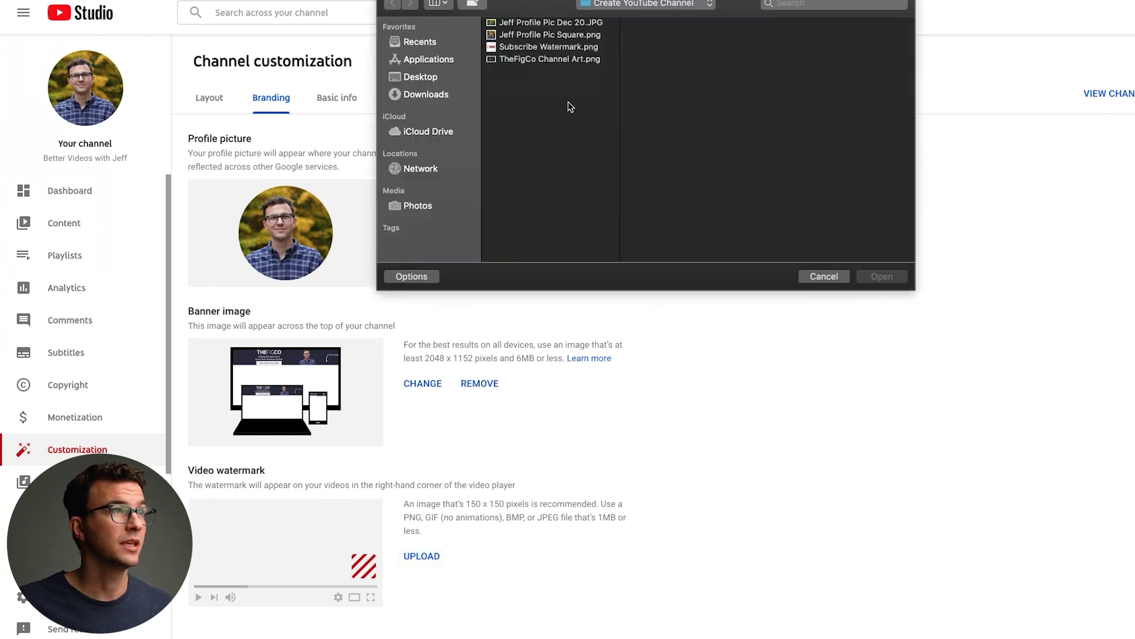
Upload Subscribe Watermark.png as the video watermark and confirm its crop.
left_click(556, 47)
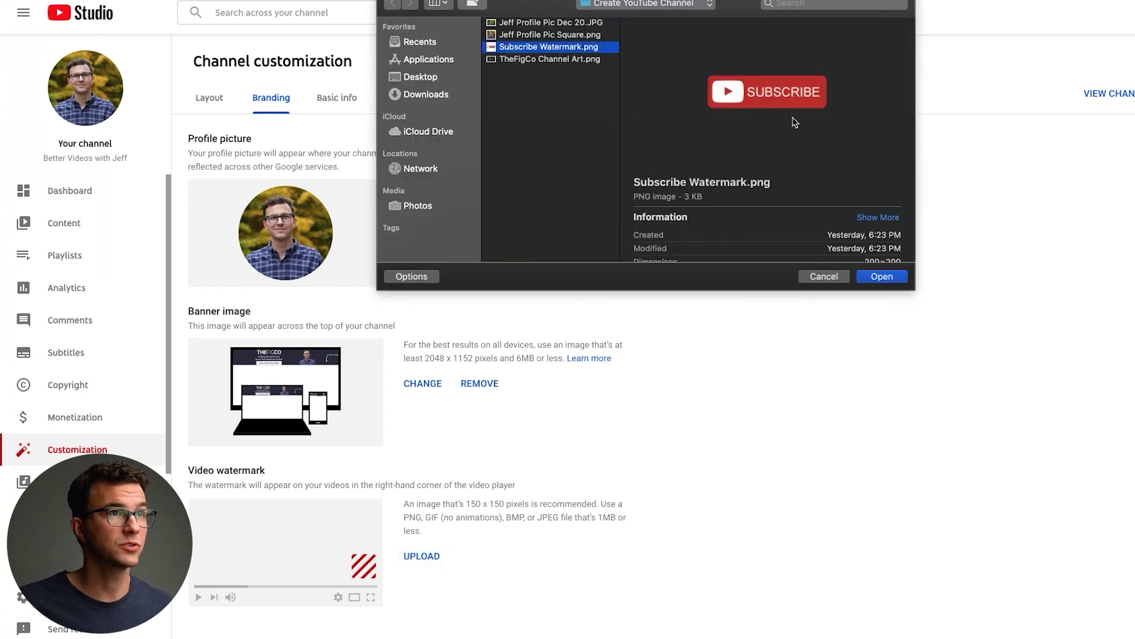
left_click(882, 280)
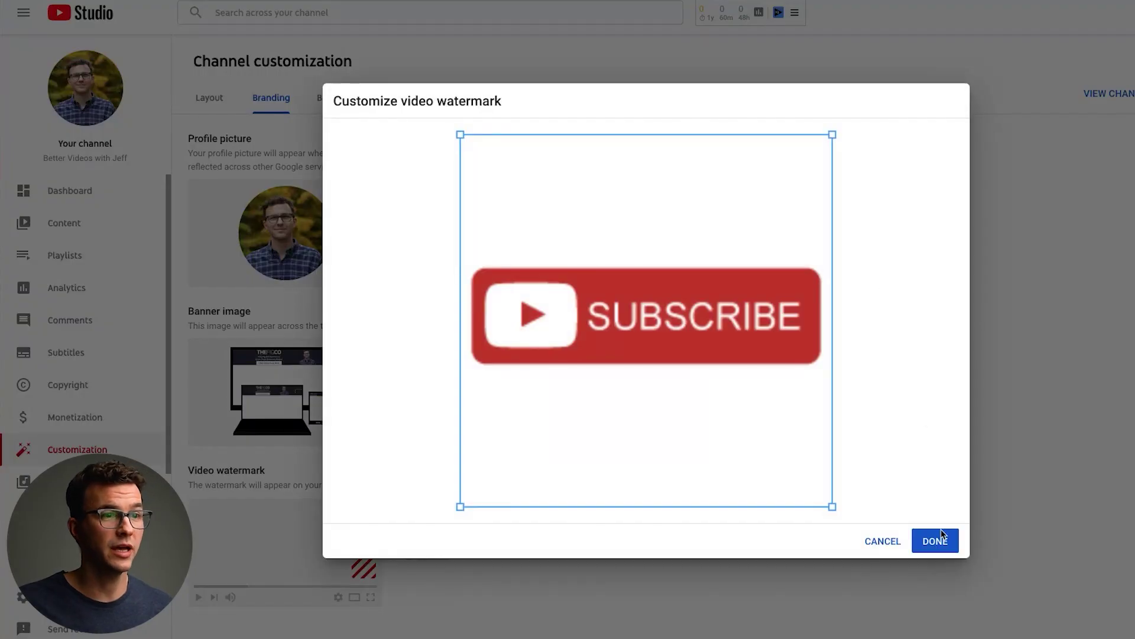
left_click(937, 542)
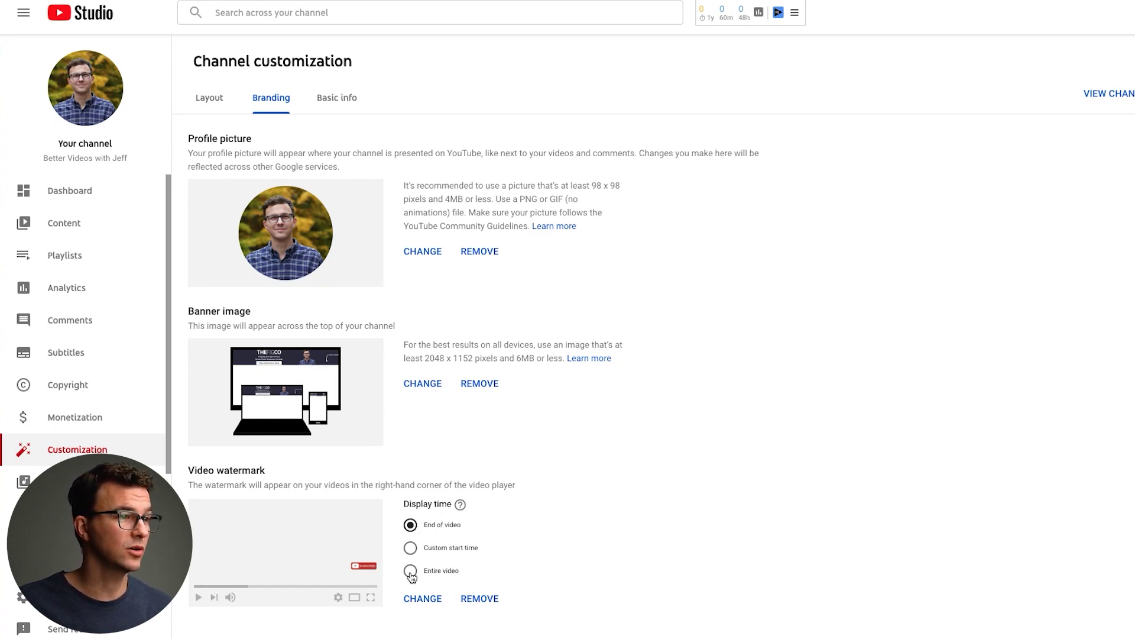
Show the watermark from a custom start time of 00:10 and publish the branding changes.
left_click(411, 549)
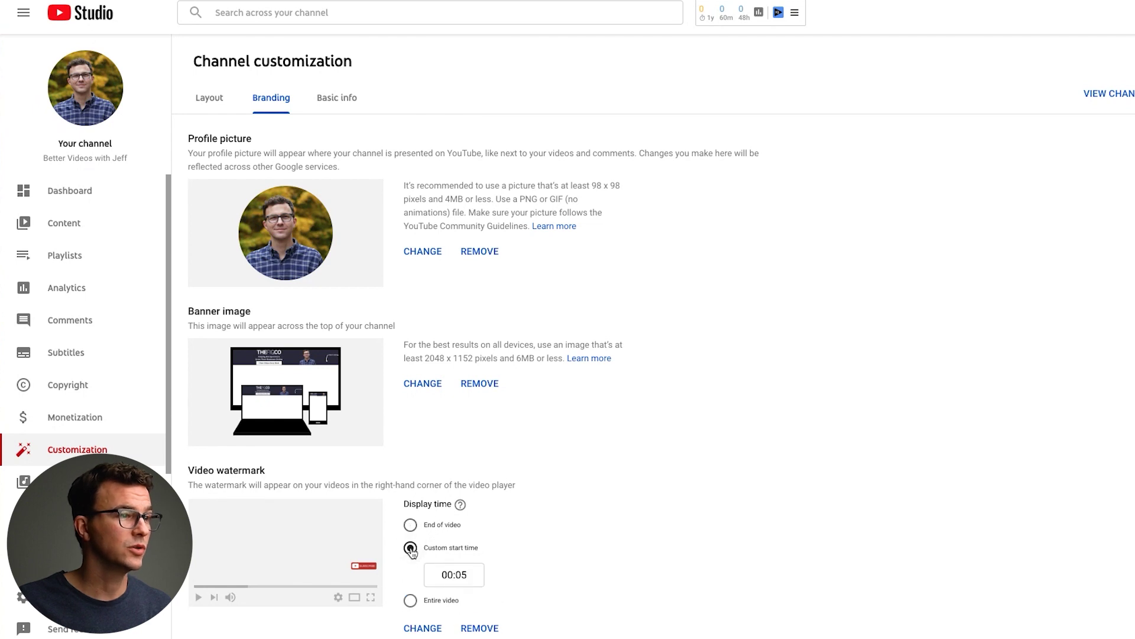
left_click(470, 574)
key("BackSpace")
type("5")
key("BackSpace")
key("BackSpace")
key("BackSpace")
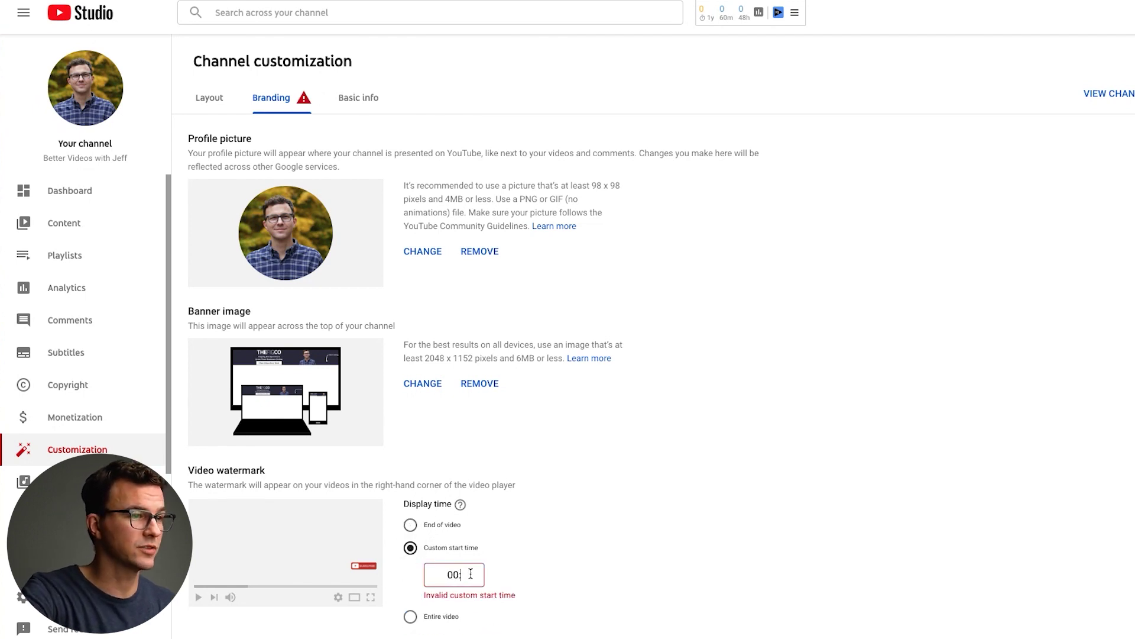
type("10")
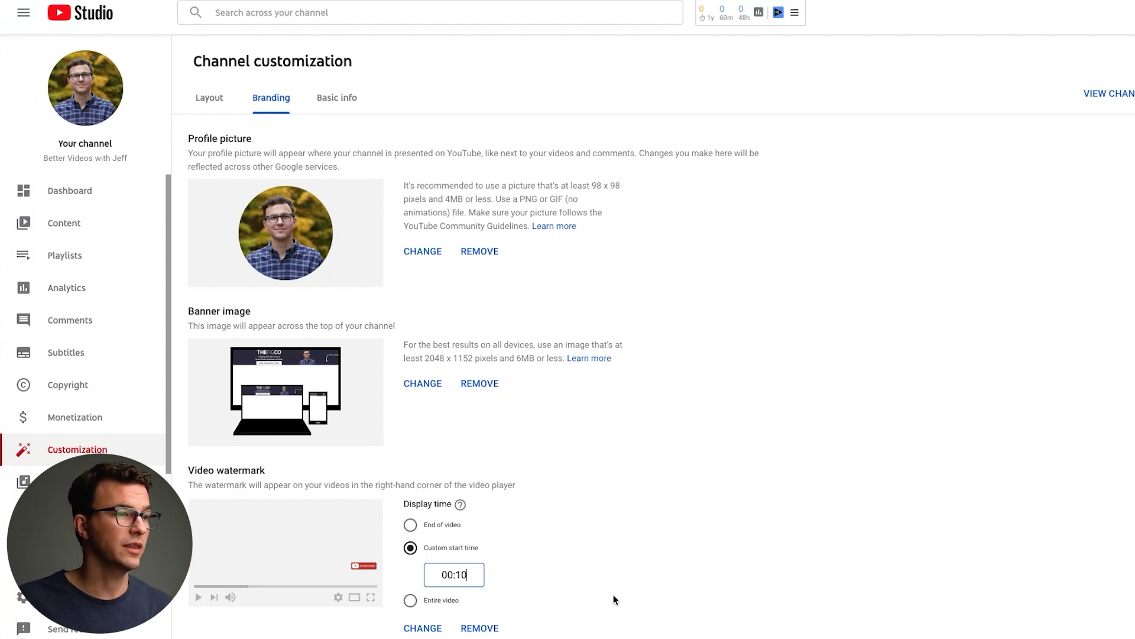
scroll(615, 599, "down", 1)
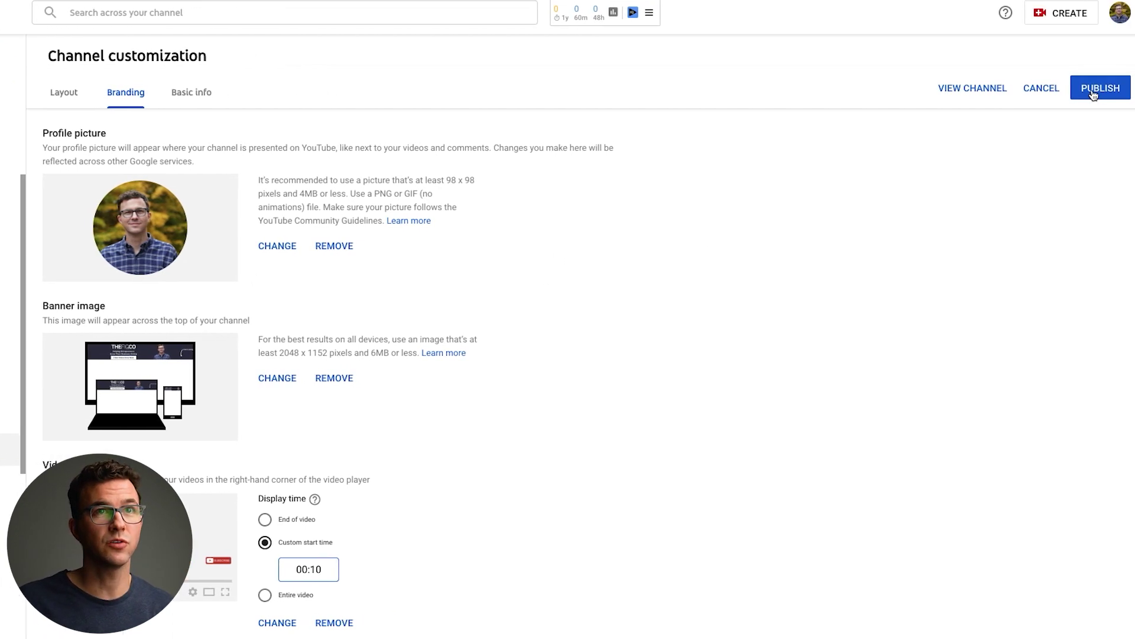
left_click(1093, 95)
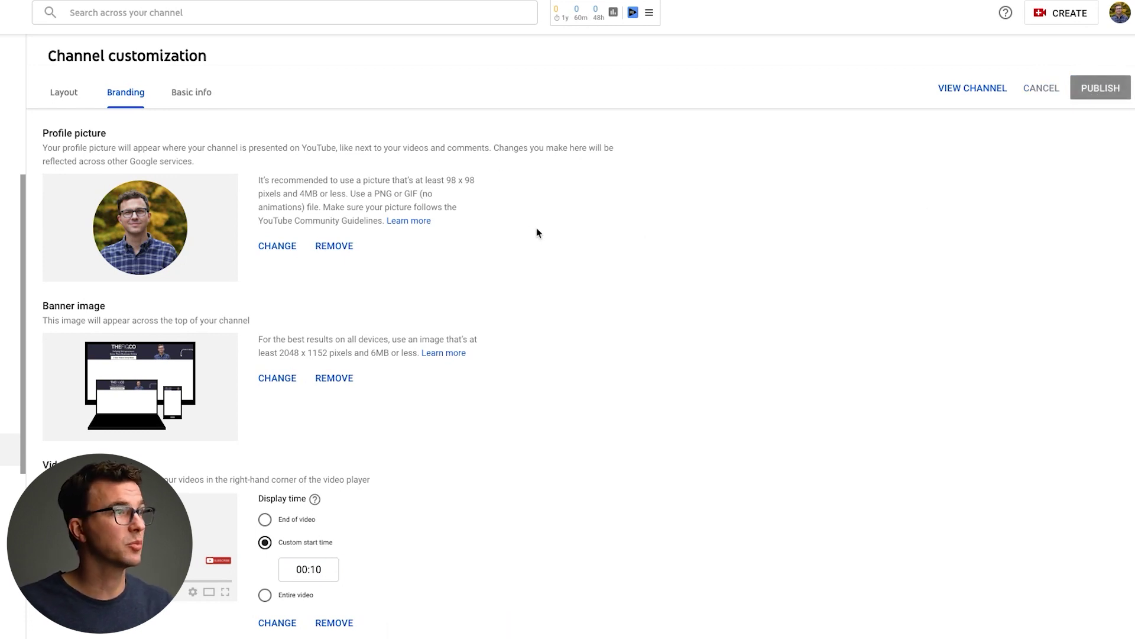
Switch to Basic info and select the Channel URL address text.
left_click(191, 93)
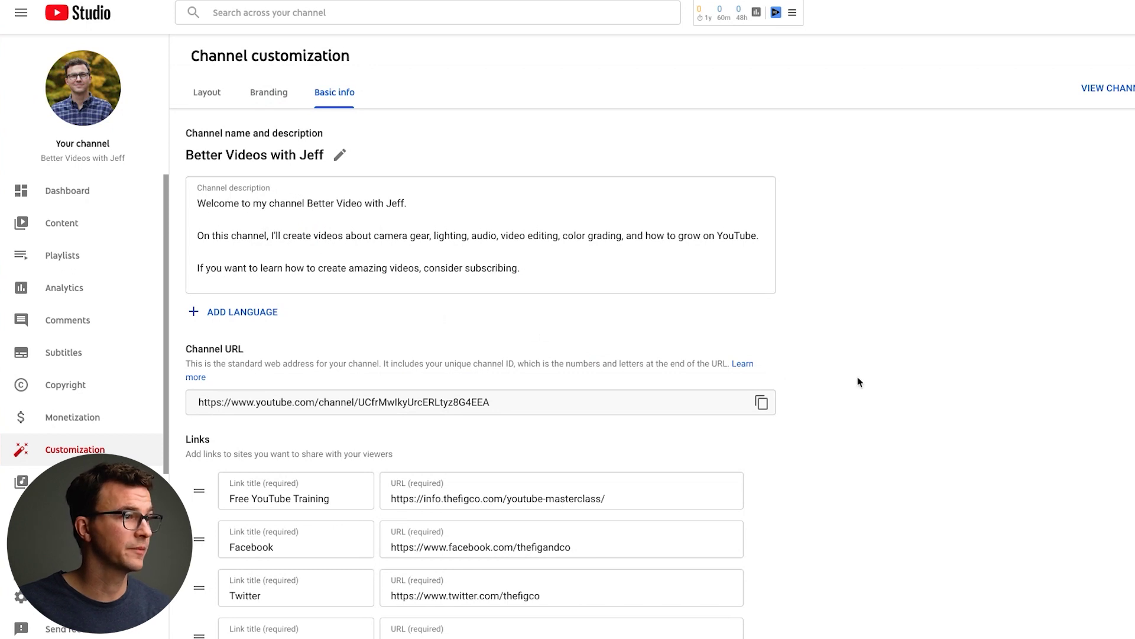
scroll(828, 382, "down", 1)
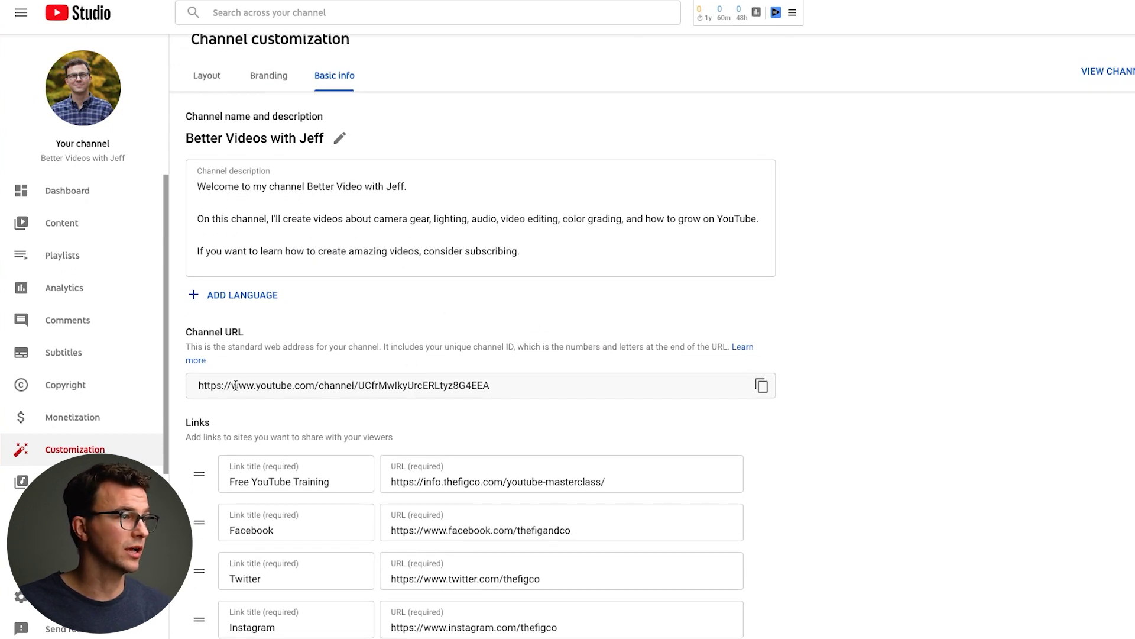
left_click_drag(200, 385, 460, 394)
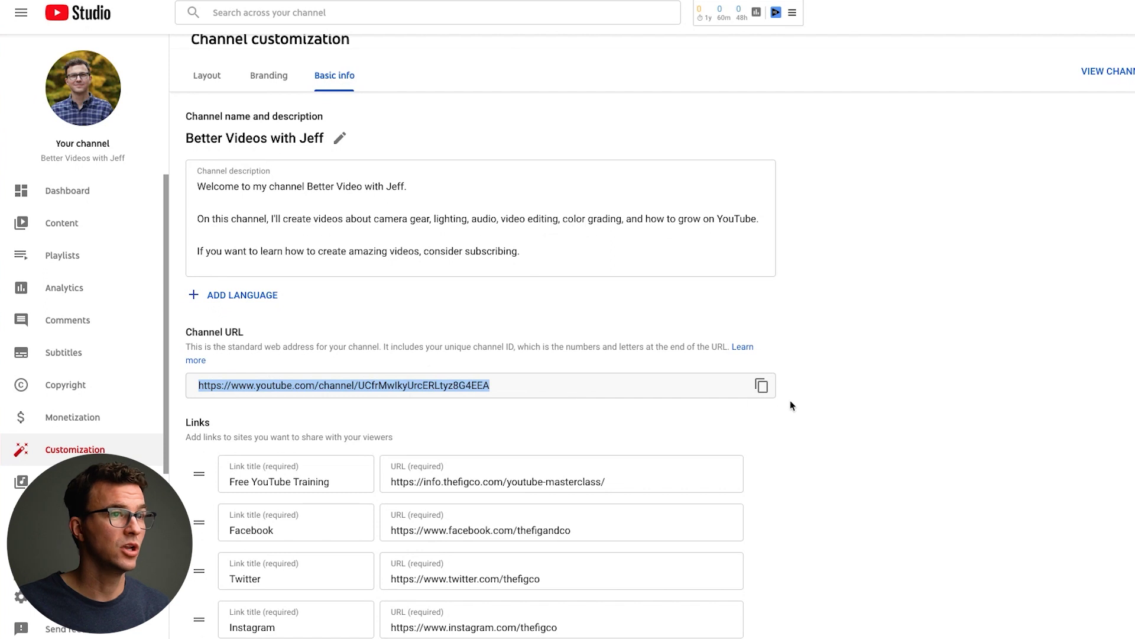
left_click(825, 409)
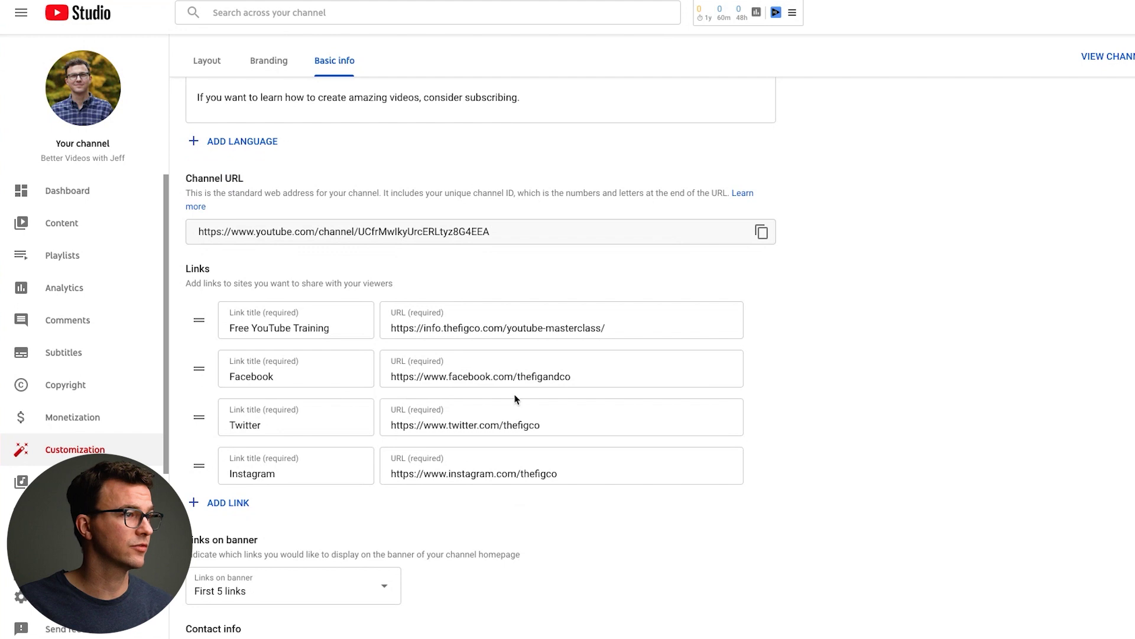
Replace the Facebook link with a Pinterest link.
mouse_move(676, 365)
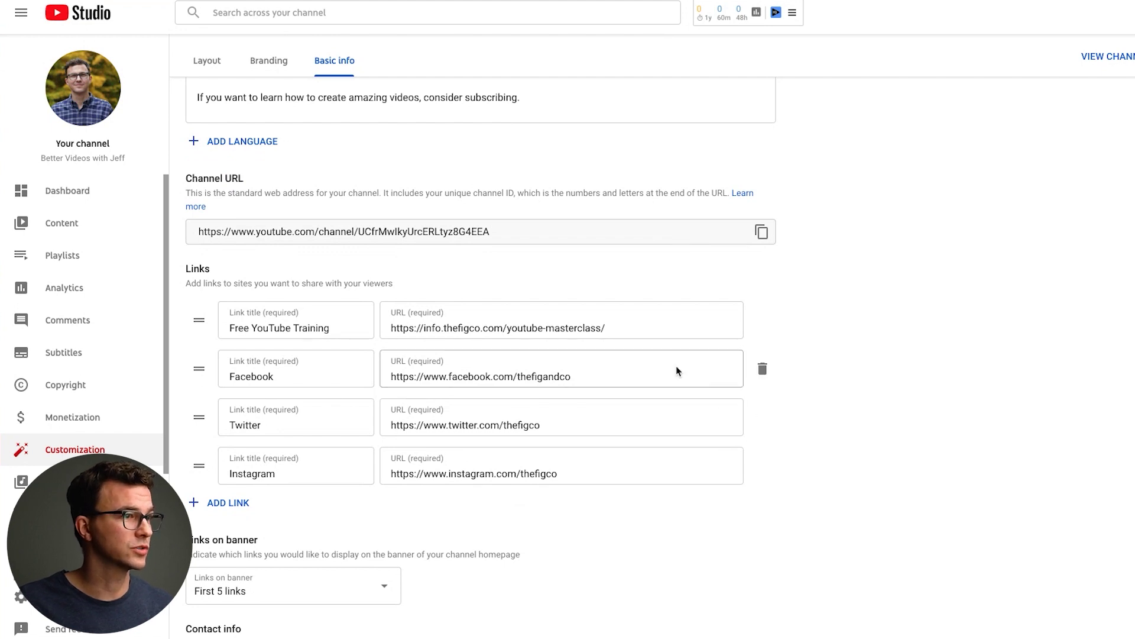
left_click(763, 371)
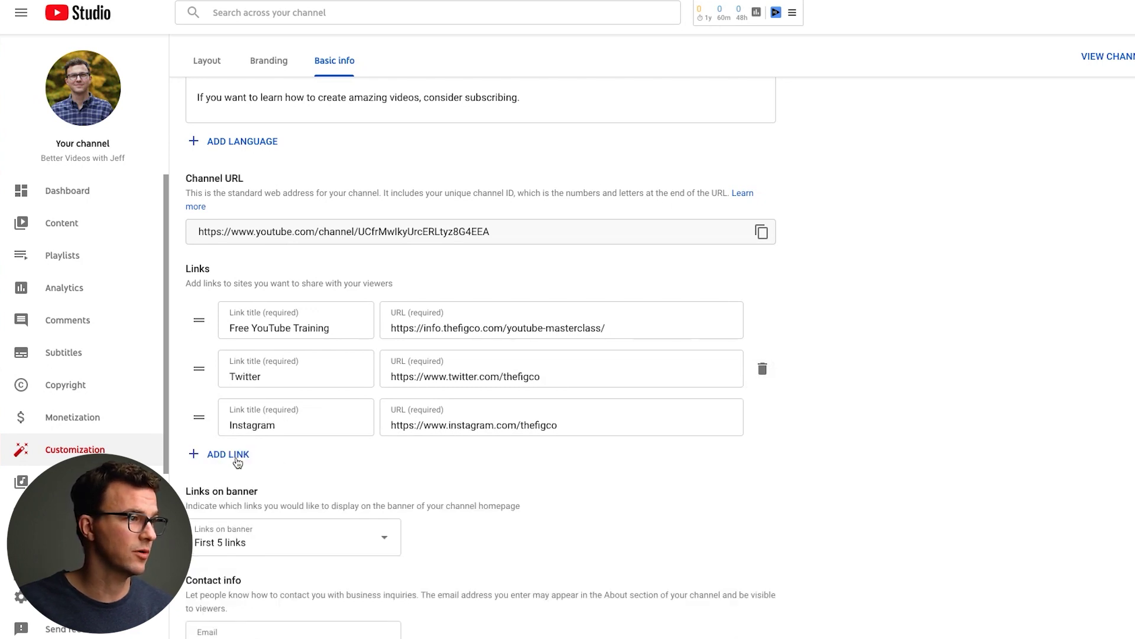
left_click(237, 456)
type("P")
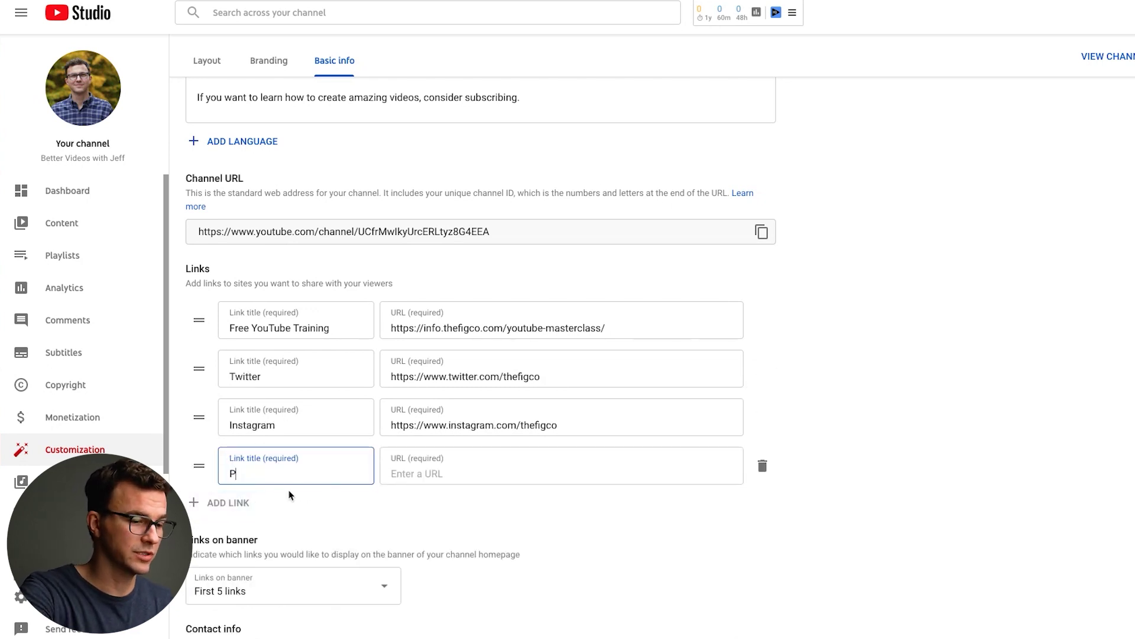
type("in")
left_click(249, 504)
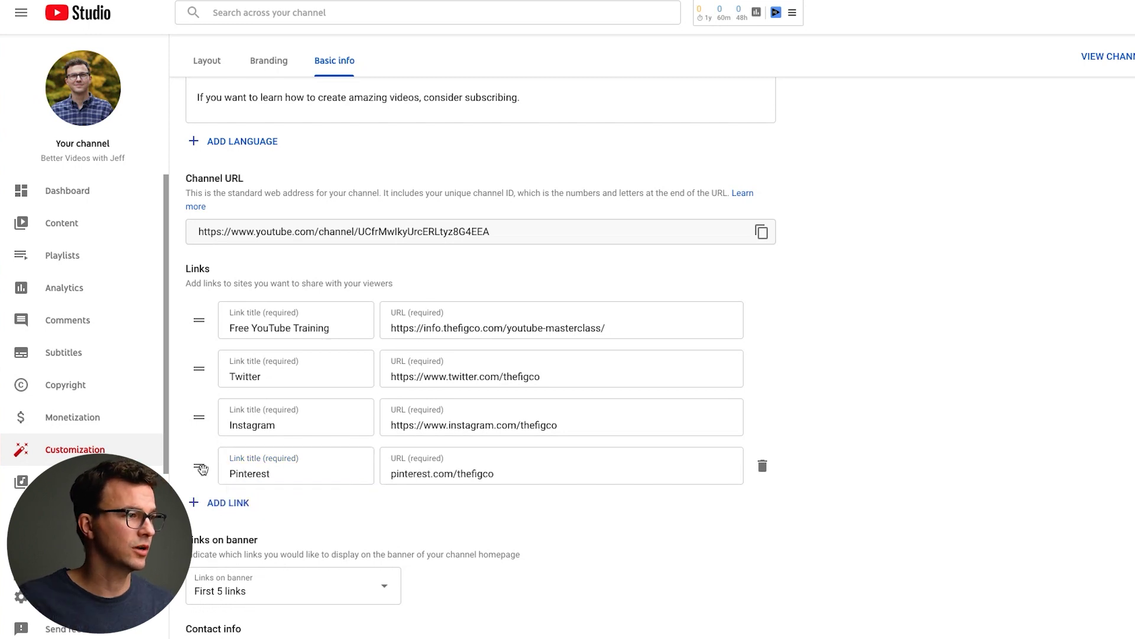
Reorder the links, show the First 4 links on the banner, and start entering a contact email.
left_click_drag(200, 465, 199, 421)
left_click_drag(197, 467, 198, 367)
left_click_drag(199, 414, 203, 473)
scroll(379, 541, "down", 1)
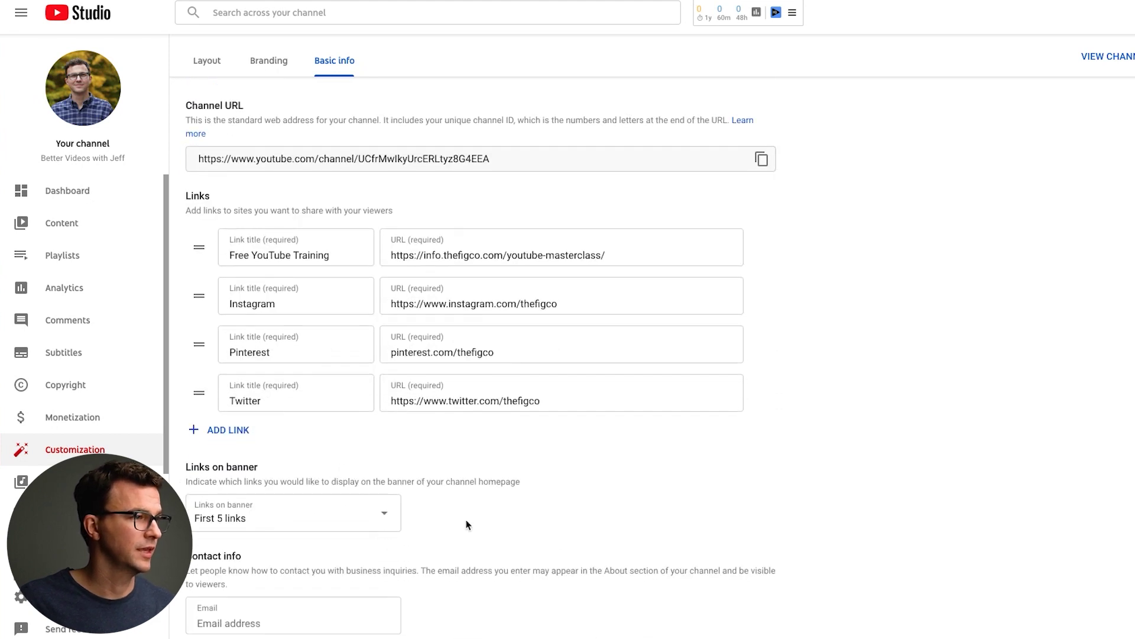
left_click(283, 520)
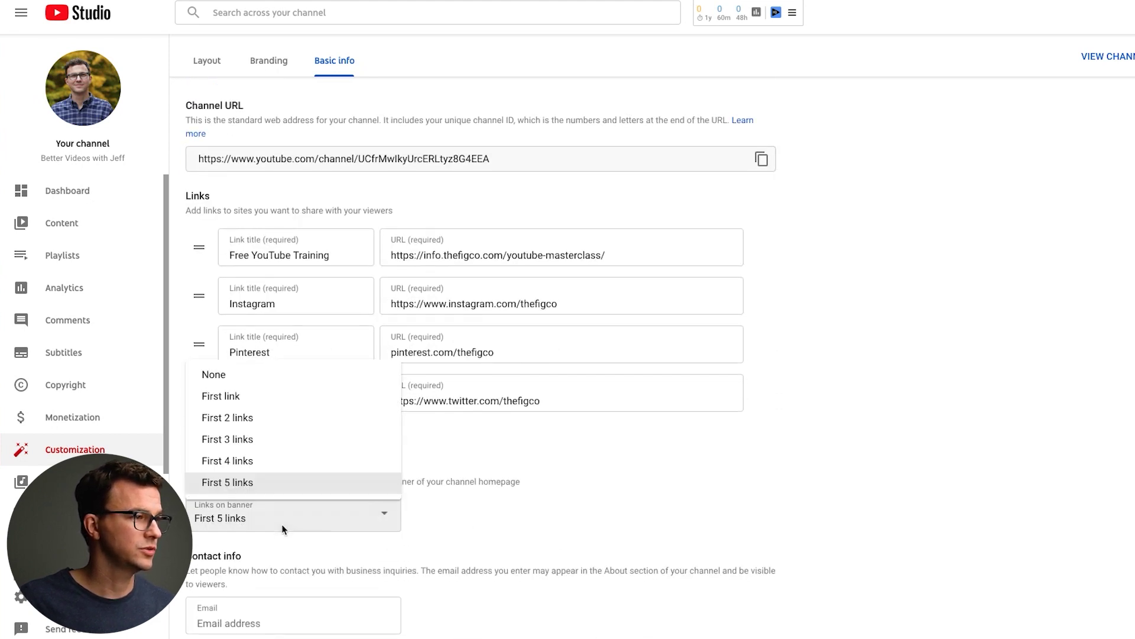
left_click(264, 461)
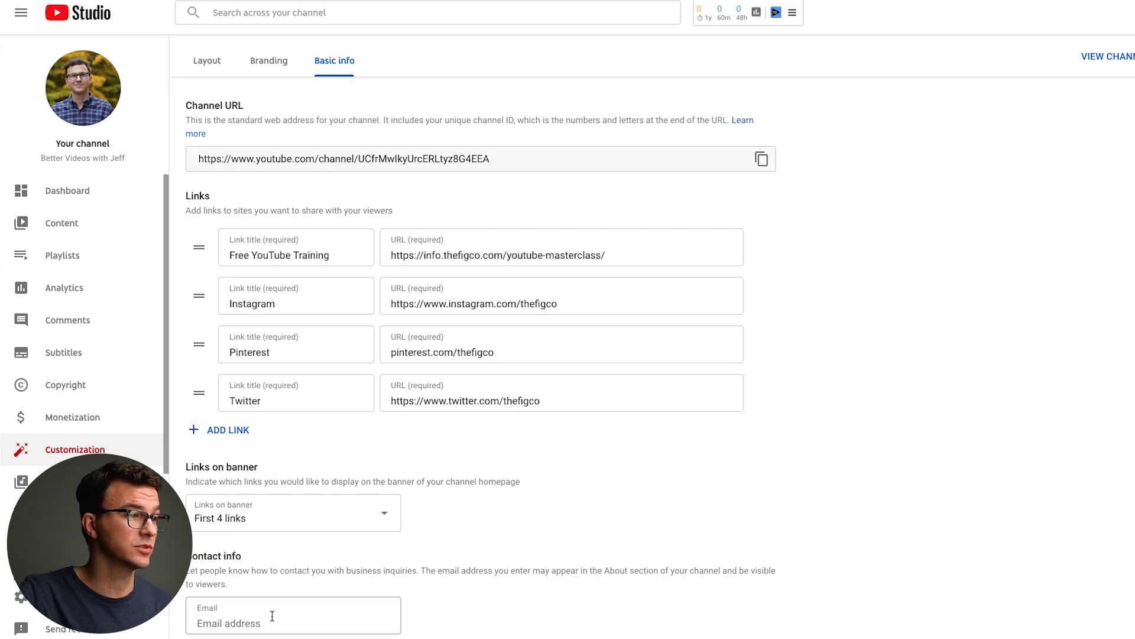
left_click(272, 615)
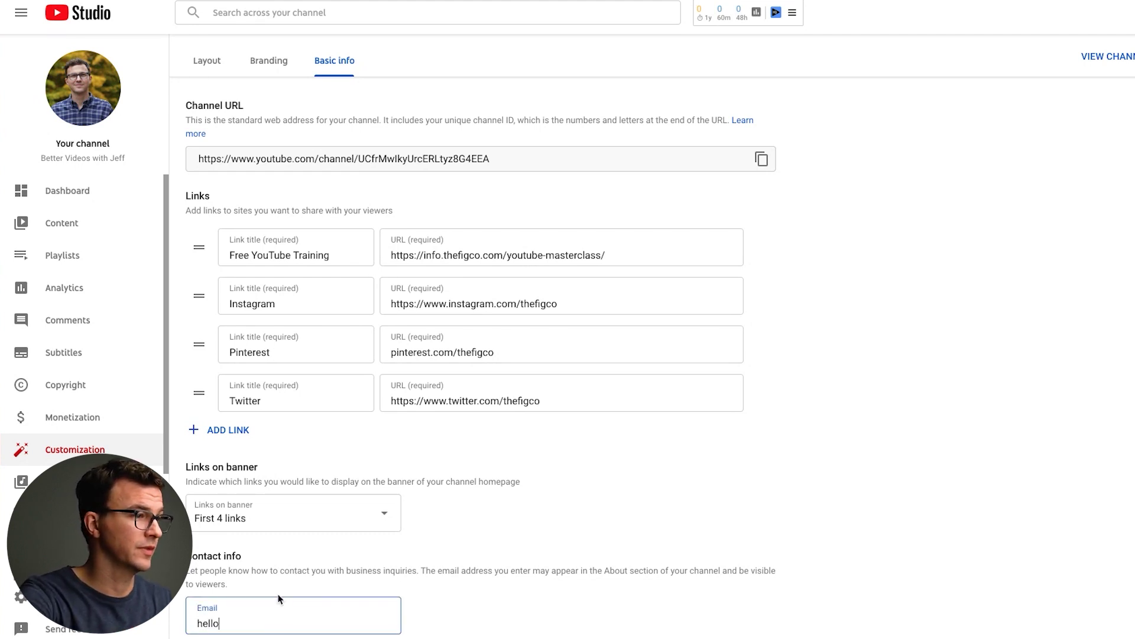
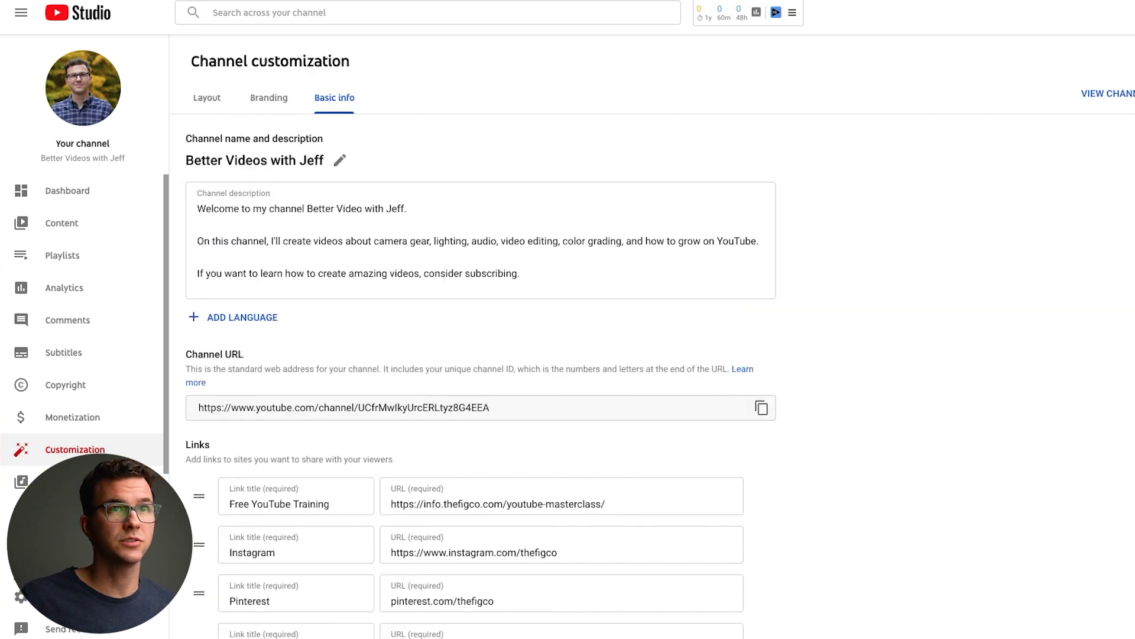
Publish the basic info edits, then go to YouTube account Settings via the avatar menu.
left_click(1080, 96)
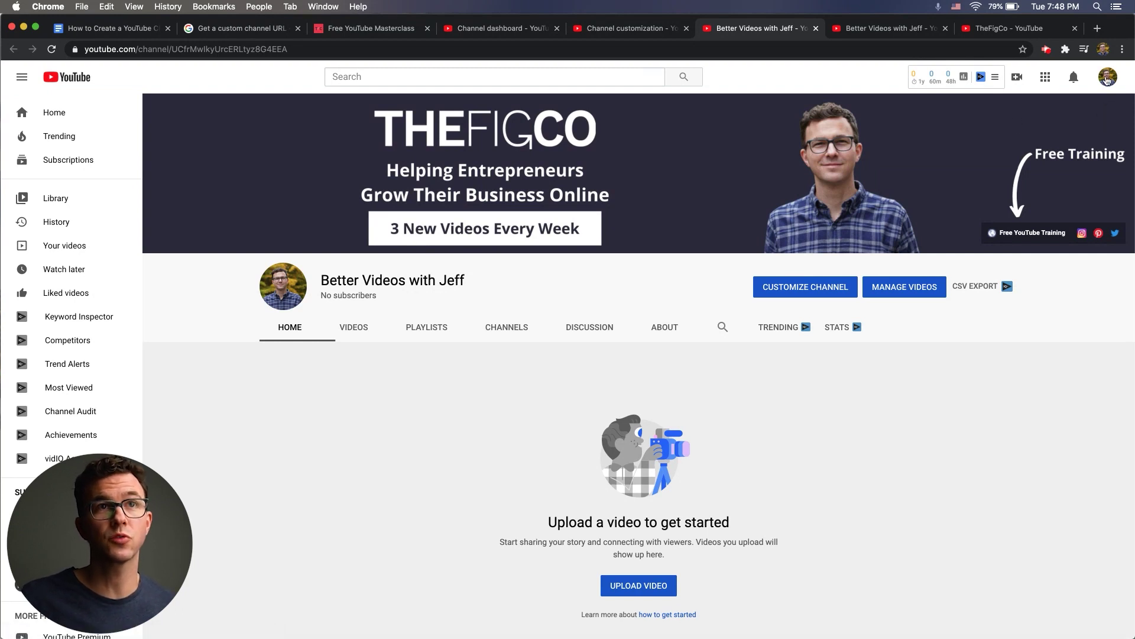
left_click(1108, 80)
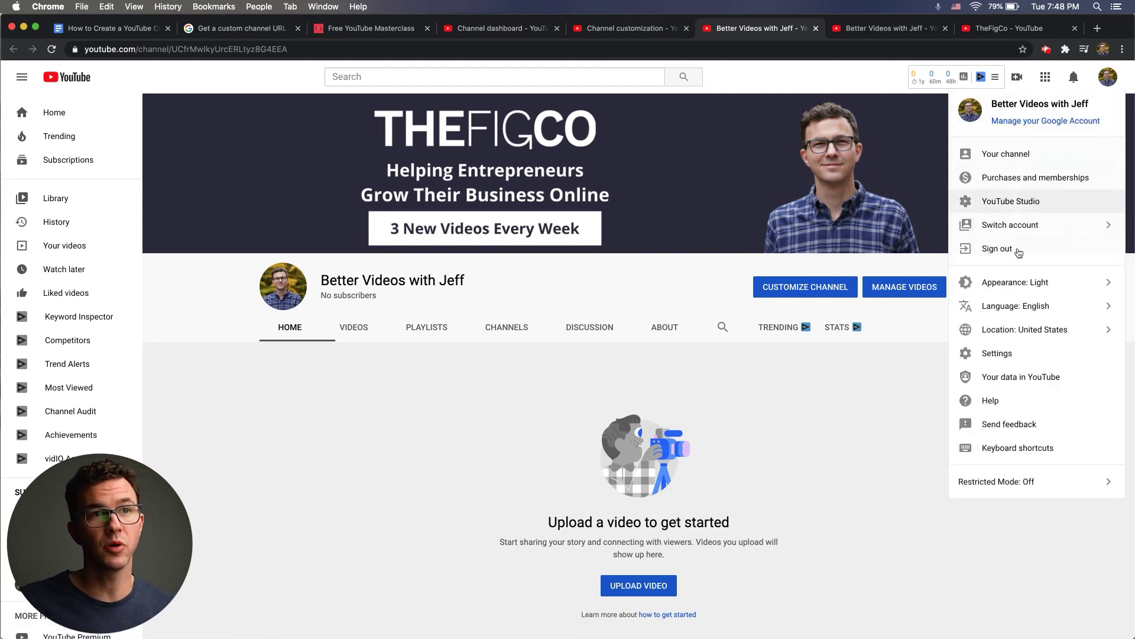
left_click(996, 354)
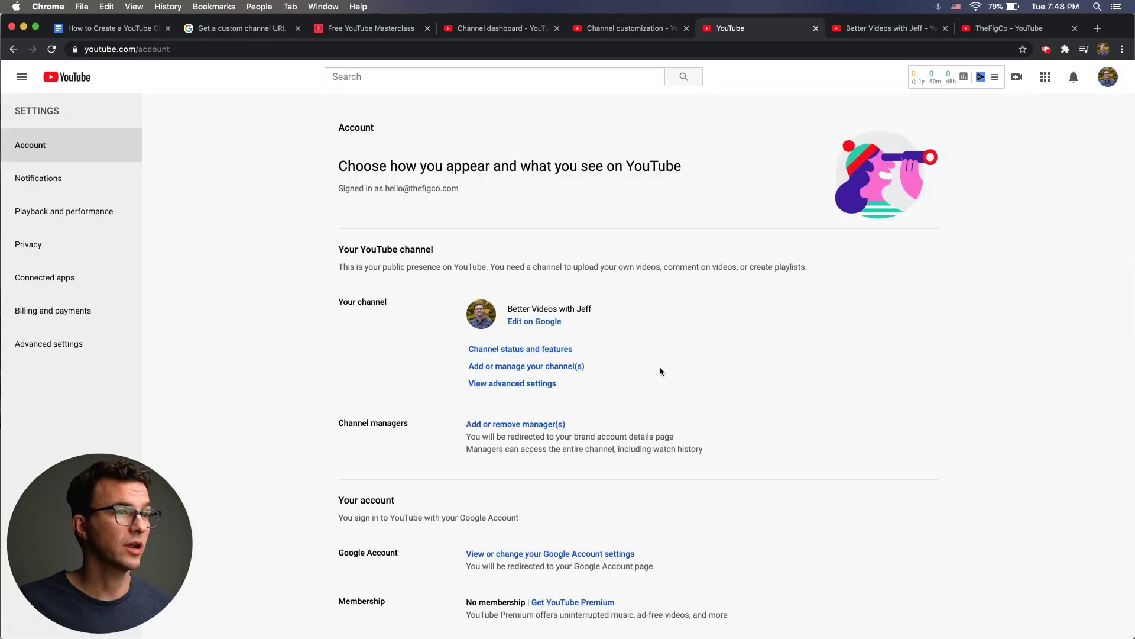
From Add or remove managers, open Manage Permissions to view the brand account's users.
left_click(536, 429)
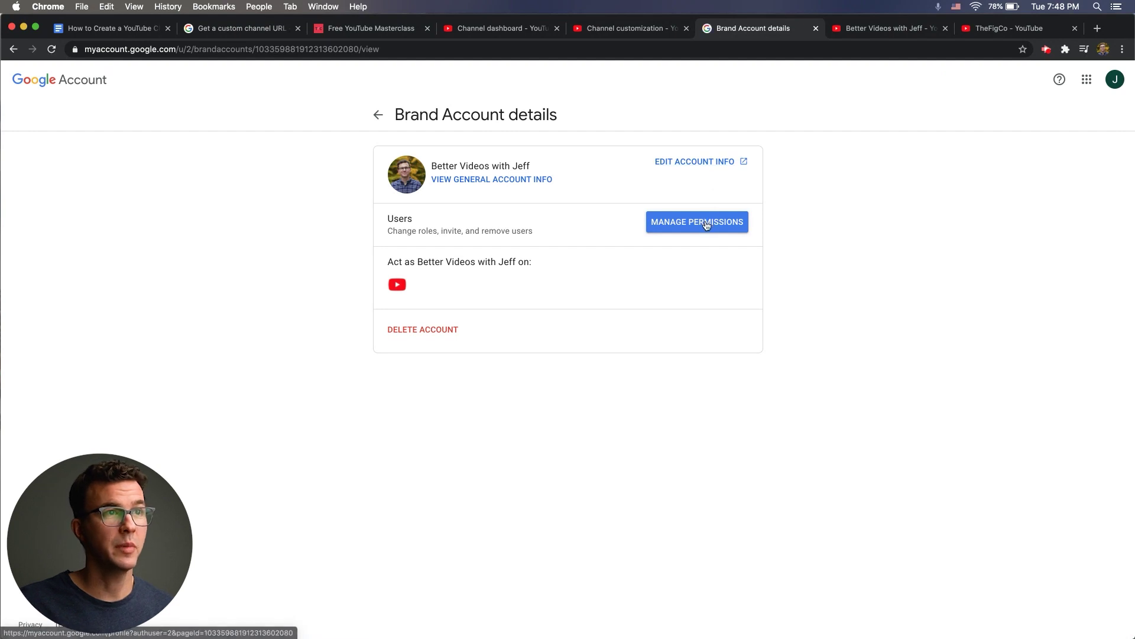
left_click(706, 224)
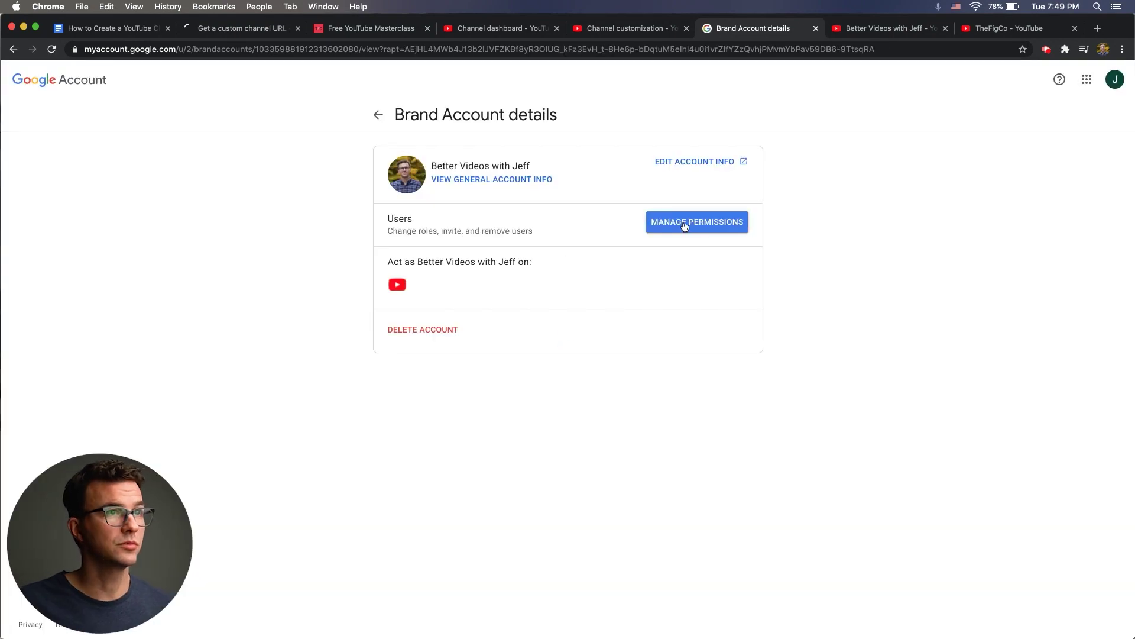
left_click(684, 227)
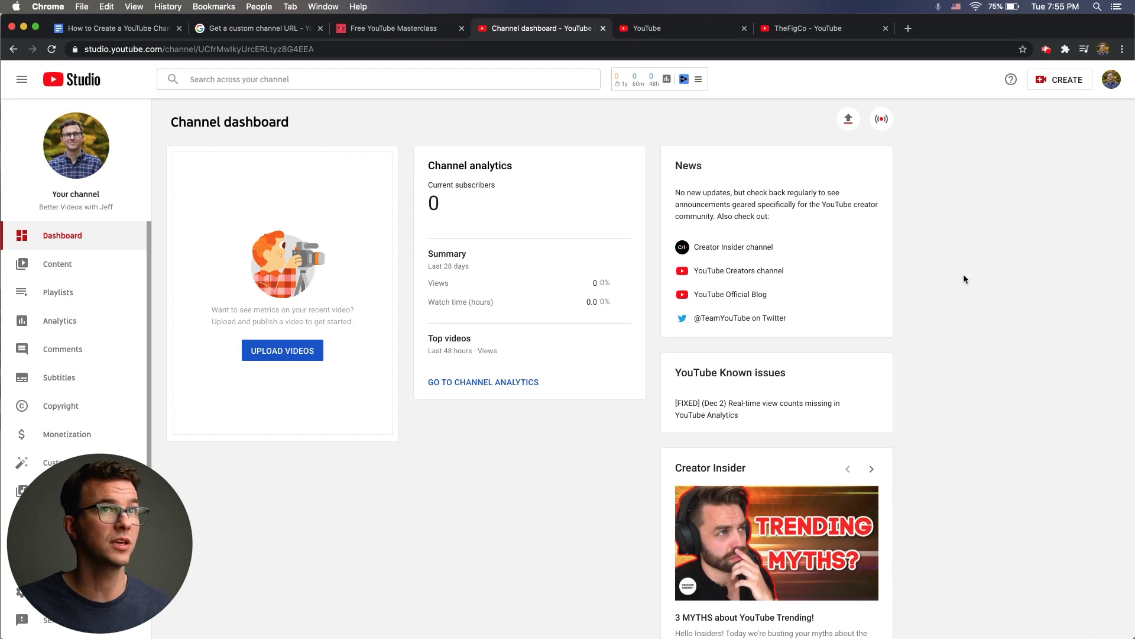
Show Studio's Create menu, close it, then show Upload video and Go live from YouTube's camera icon.
left_click(1054, 80)
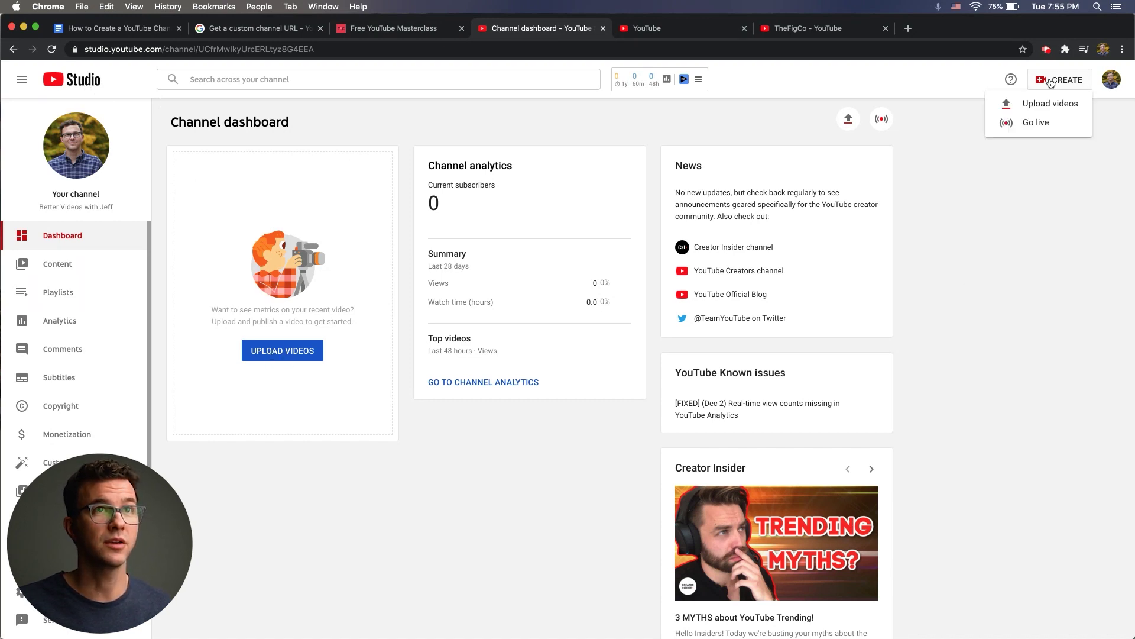
left_click(933, 234)
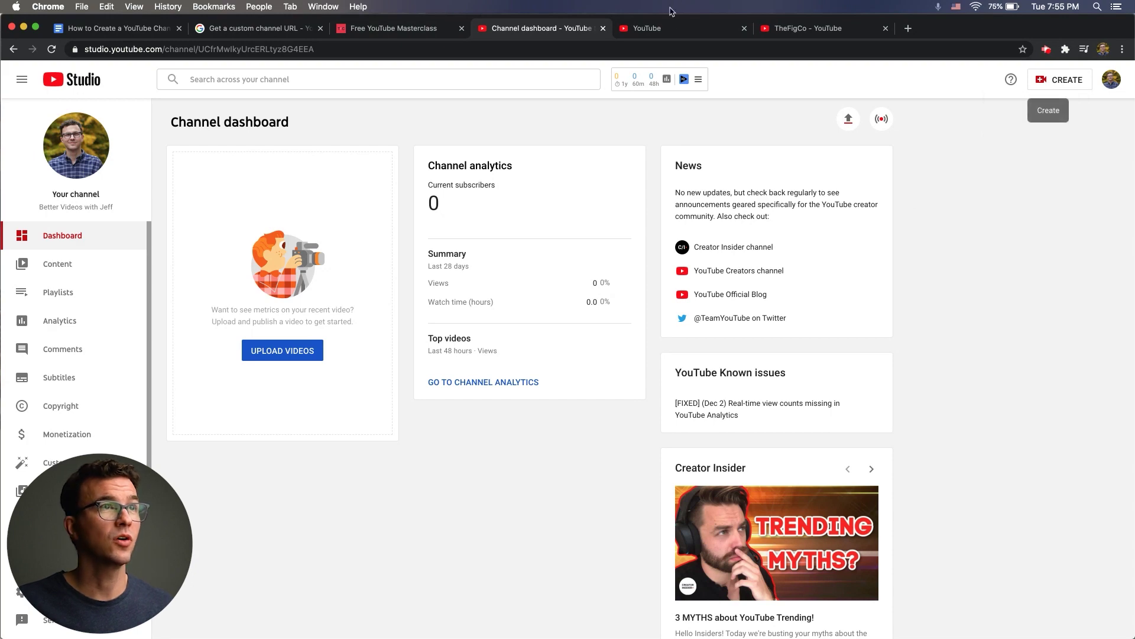
left_click(672, 28)
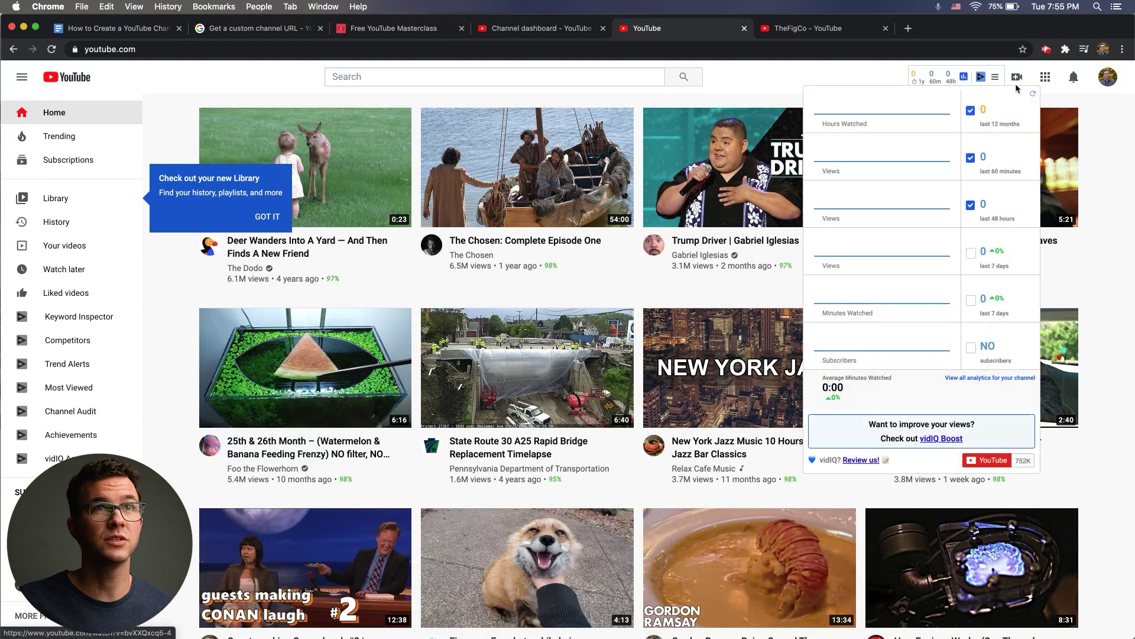
left_click(1017, 82)
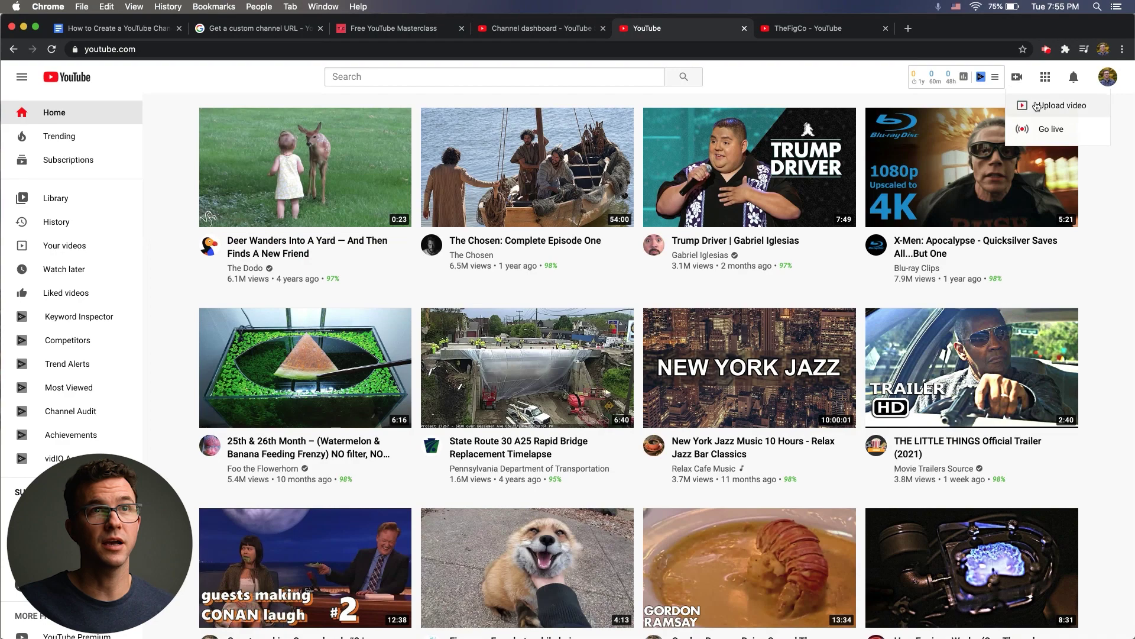